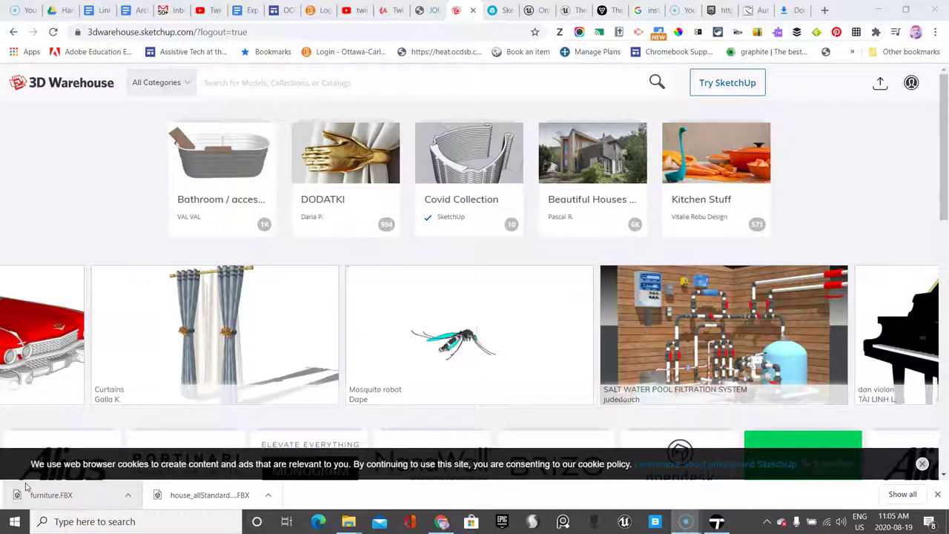
Switch to the IMAGINiT blog article on Twinmotion file formats
scroll(890, 197, down, 1)
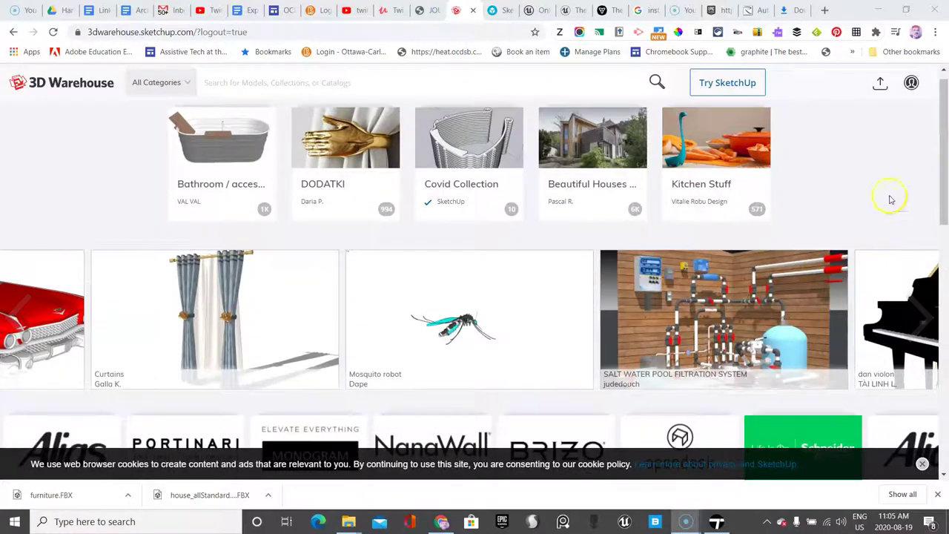
click(750, 12)
scroll(845, 367, up, 1)
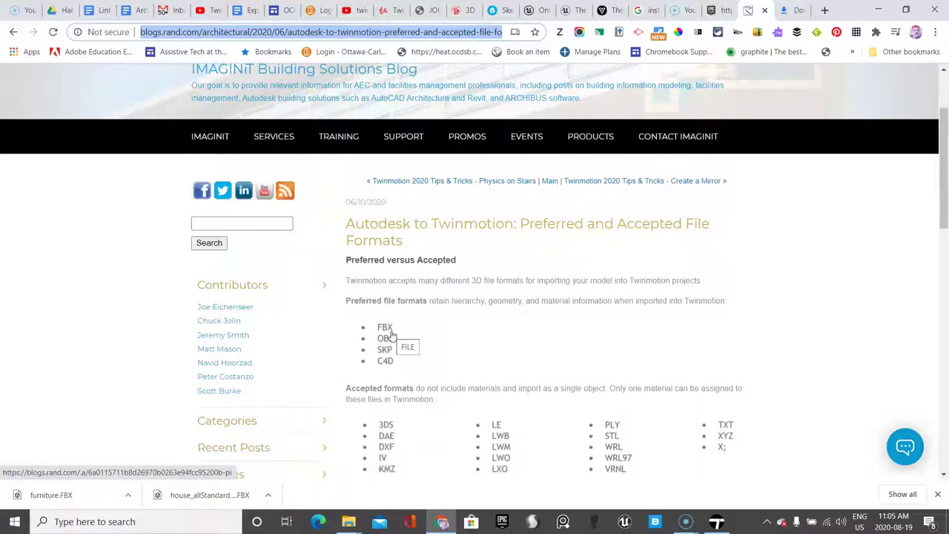
Point out the preferred formats list: FBX, OBJ, SKP and C4D
click(386, 334)
scroll(386, 333, up, 1)
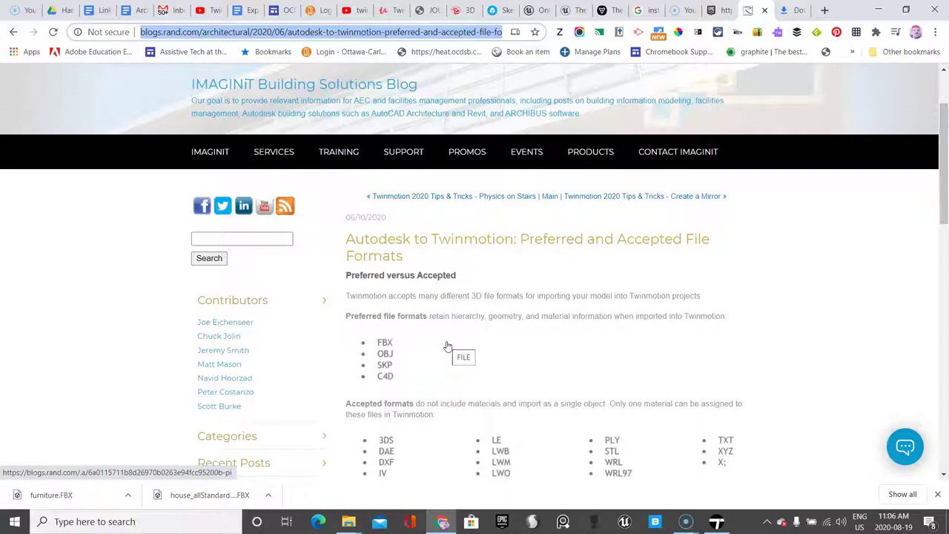
click(403, 345)
click(397, 349)
click(391, 358)
click(385, 365)
click(385, 379)
scroll(487, 392, down, 3)
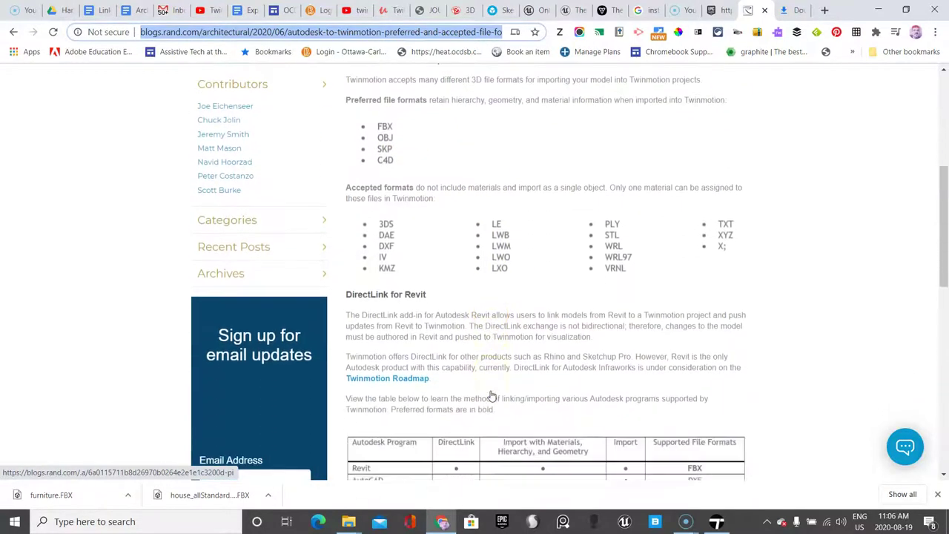
scroll(490, 395, down, 1)
click(490, 387)
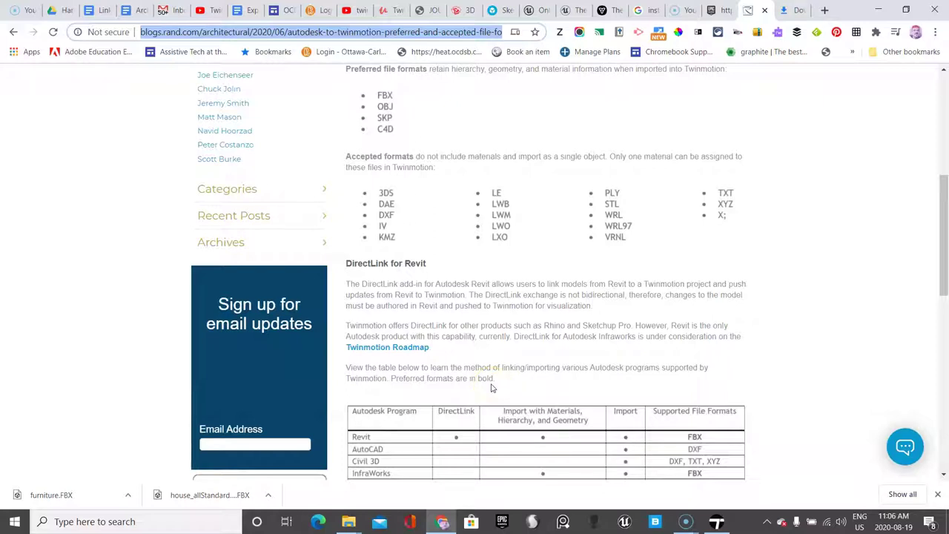
scroll(519, 274, up, 1)
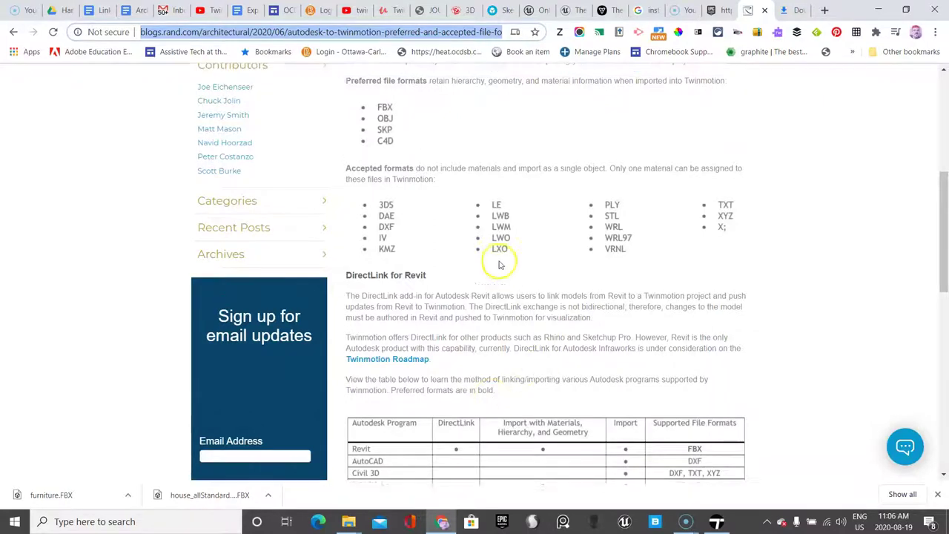
scroll(485, 178, up, 4)
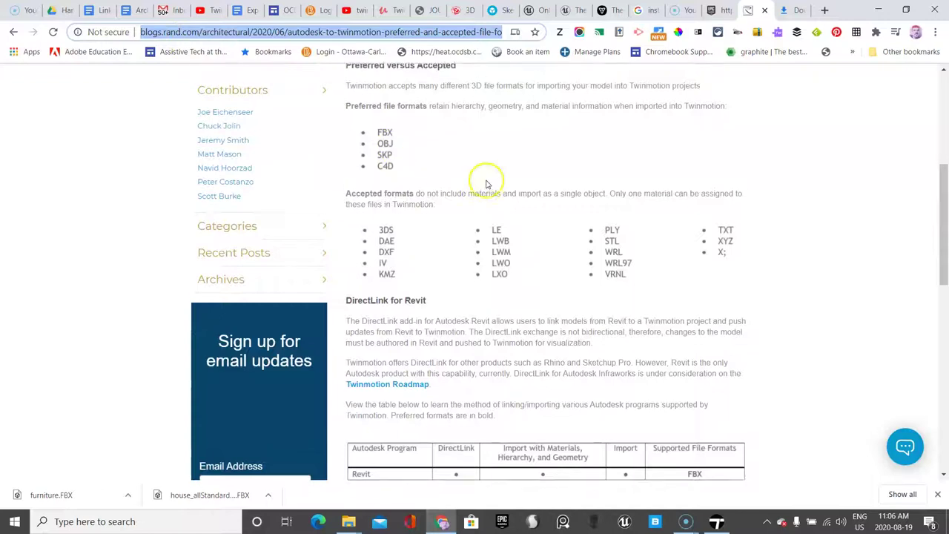
scroll(498, 227, down, 8)
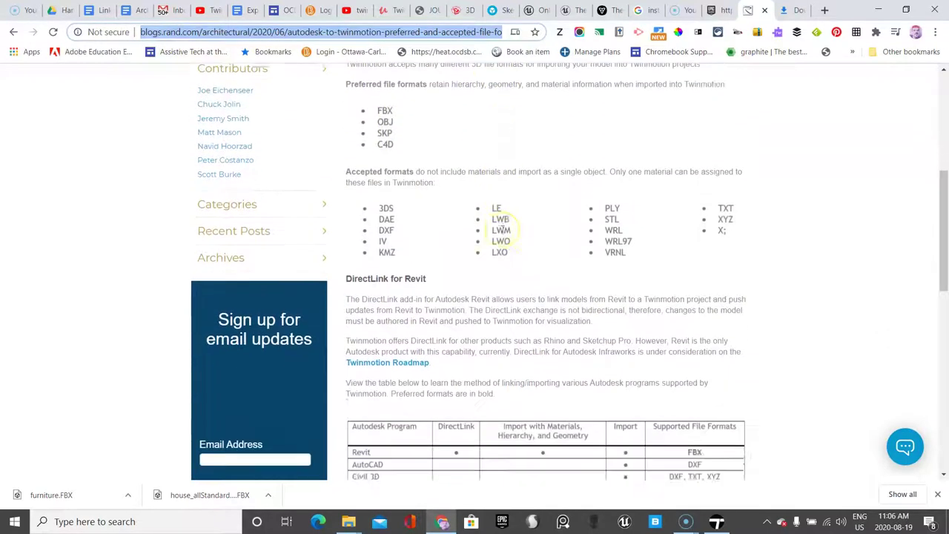
scroll(503, 230, down, 3)
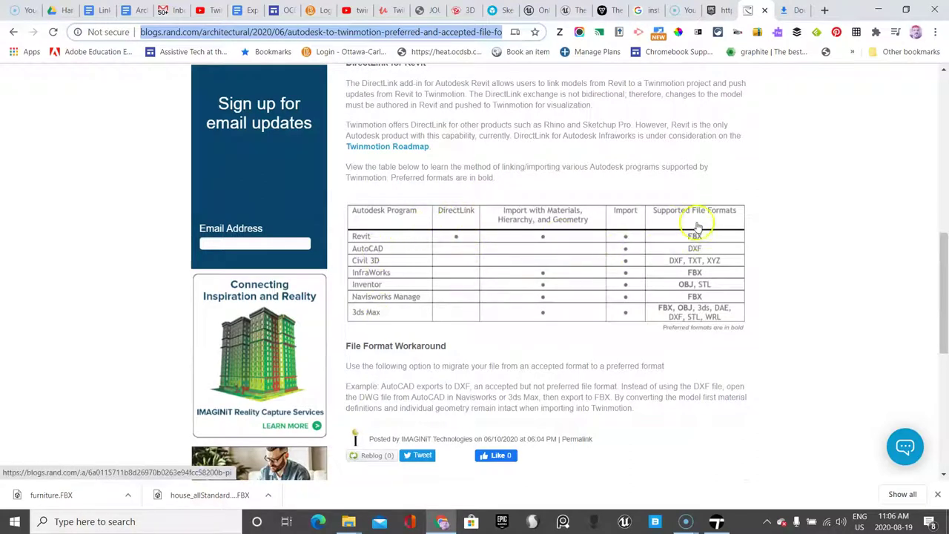
scroll(691, 252, up, 1)
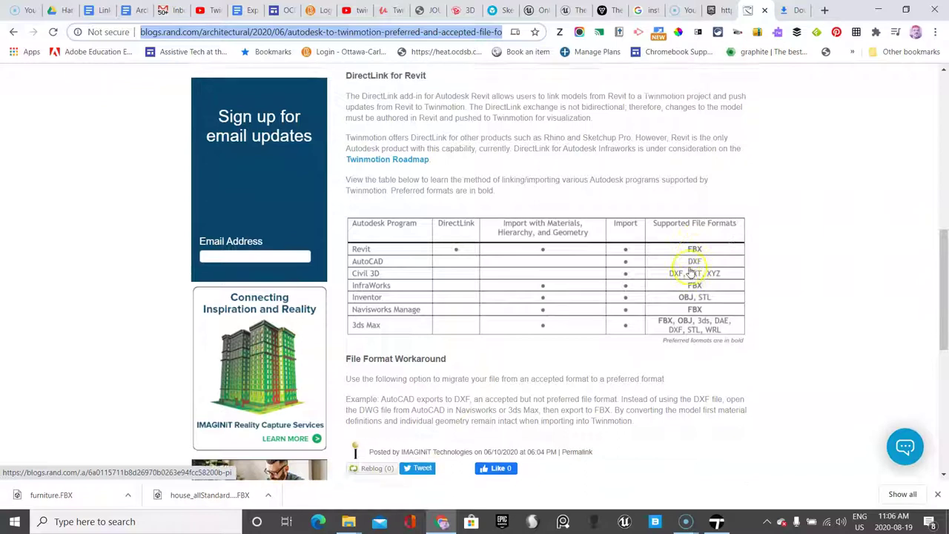
scroll(692, 273, up, 1)
scroll(693, 266, down, 2)
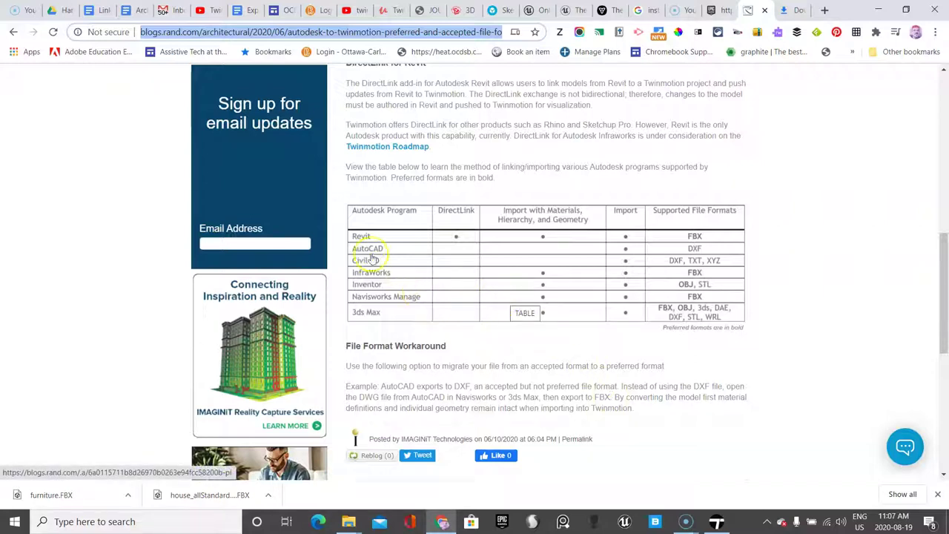
scroll(369, 260, up, 1)
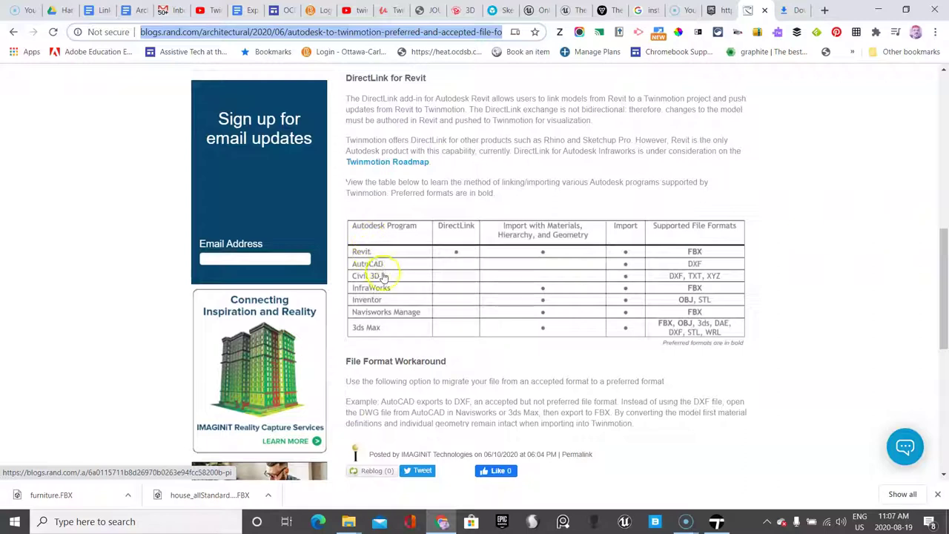
scroll(407, 297, up, 1)
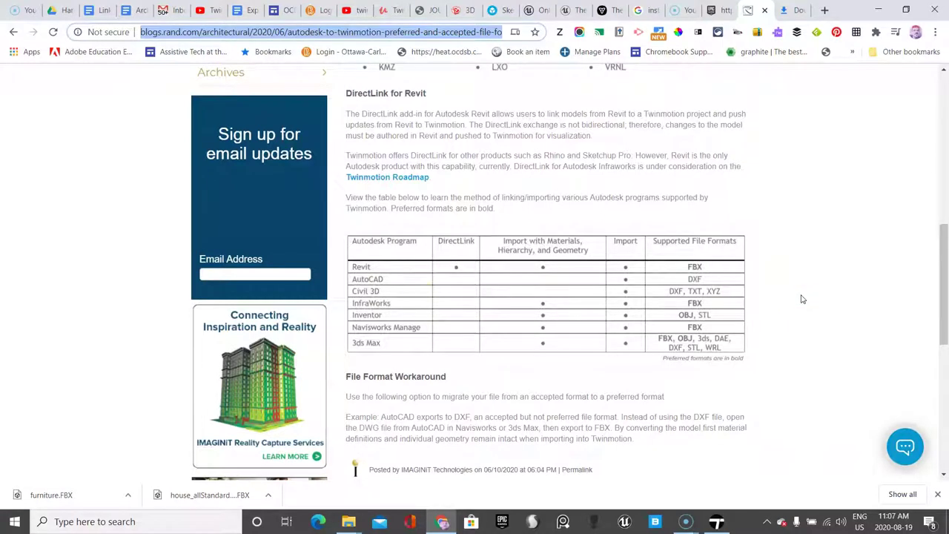
scroll(801, 298, up, 1)
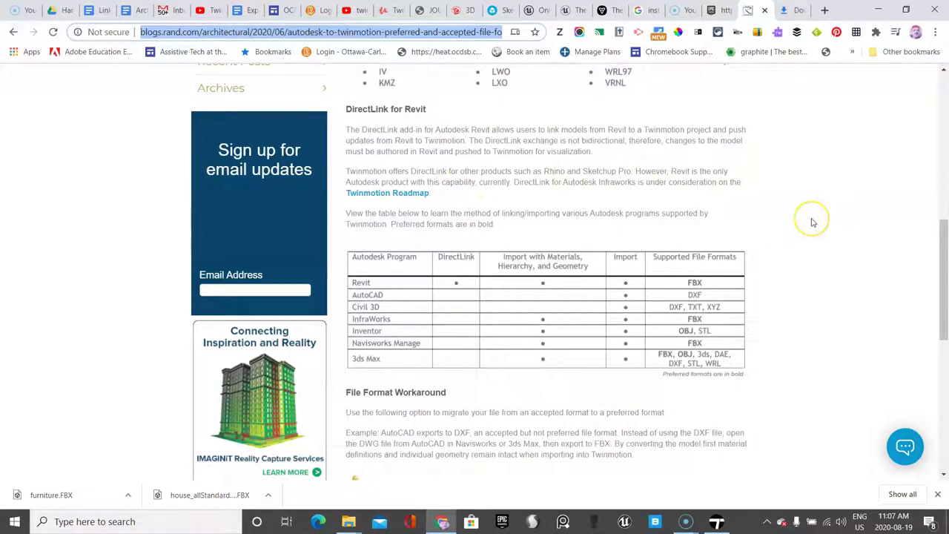
scroll(812, 223, up, 7)
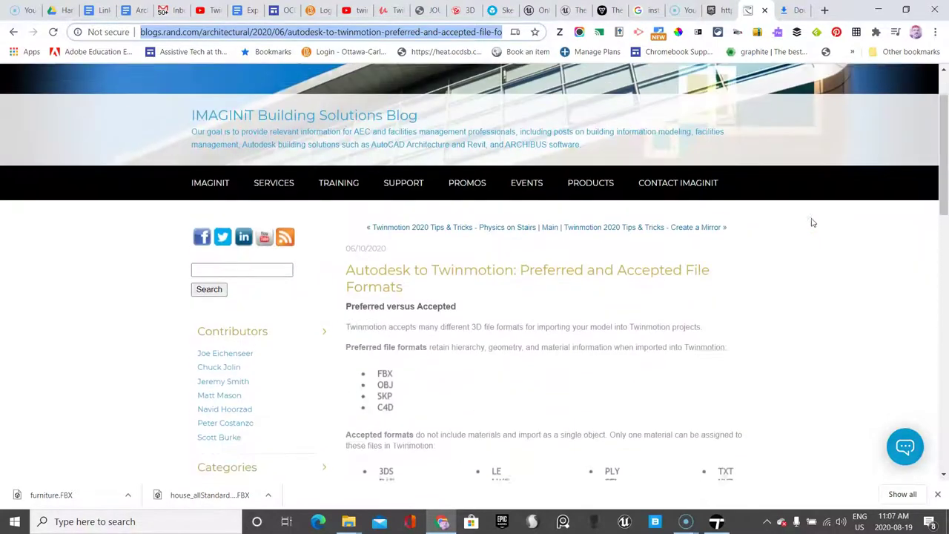
scroll(812, 222, up, 1)
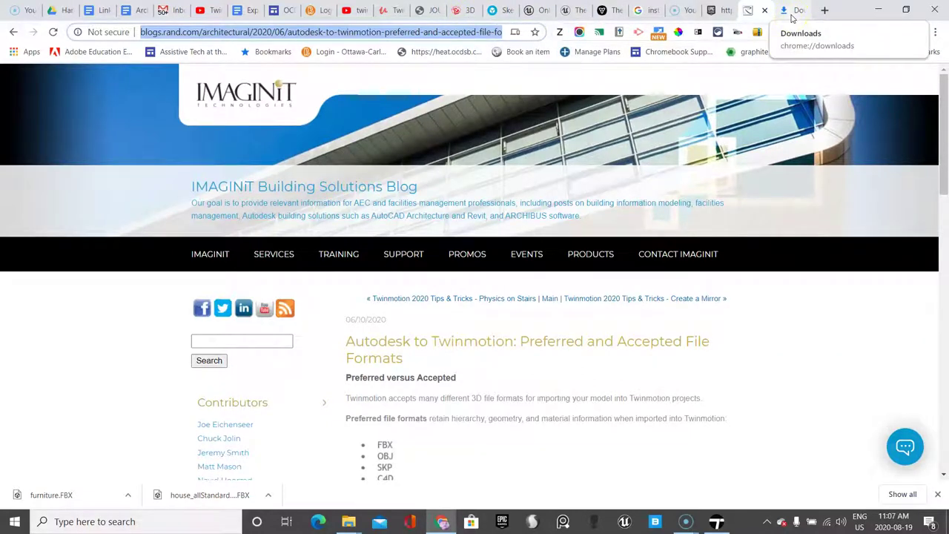
Search the 3D Warehouse home page for 'house'
click(459, 10)
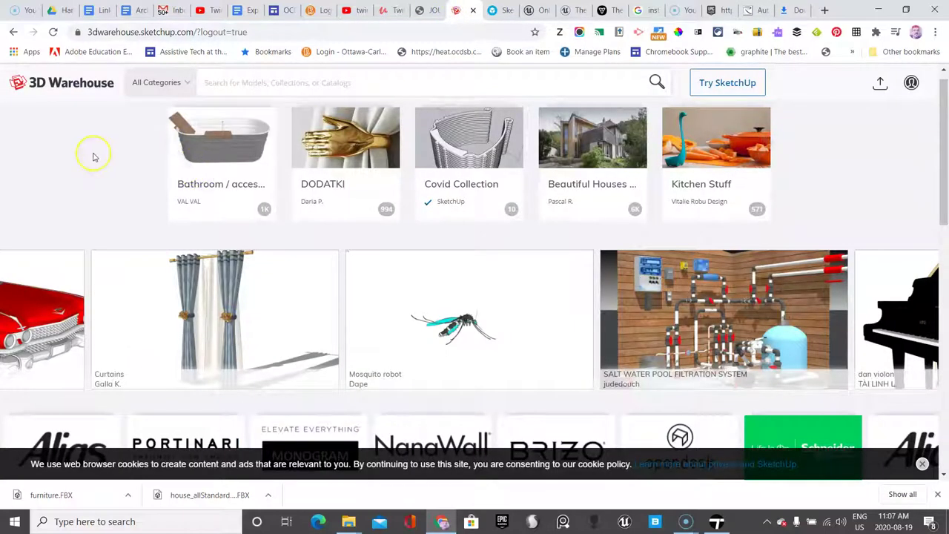
scroll(106, 163, up, 1)
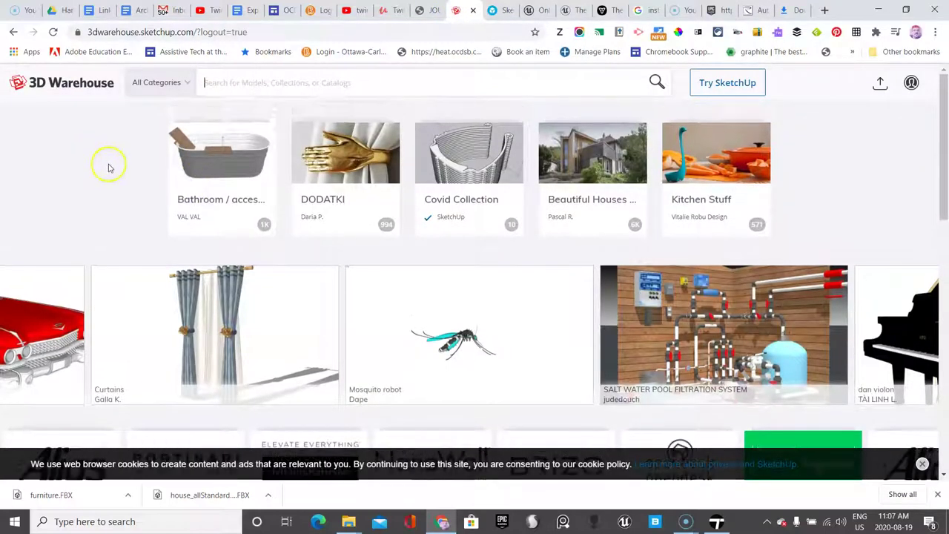
click(260, 83)
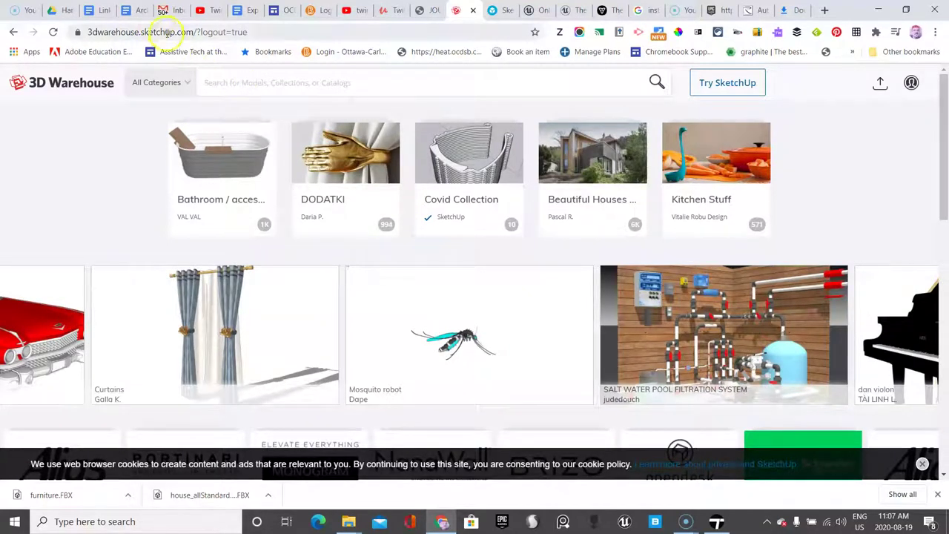
click(231, 75)
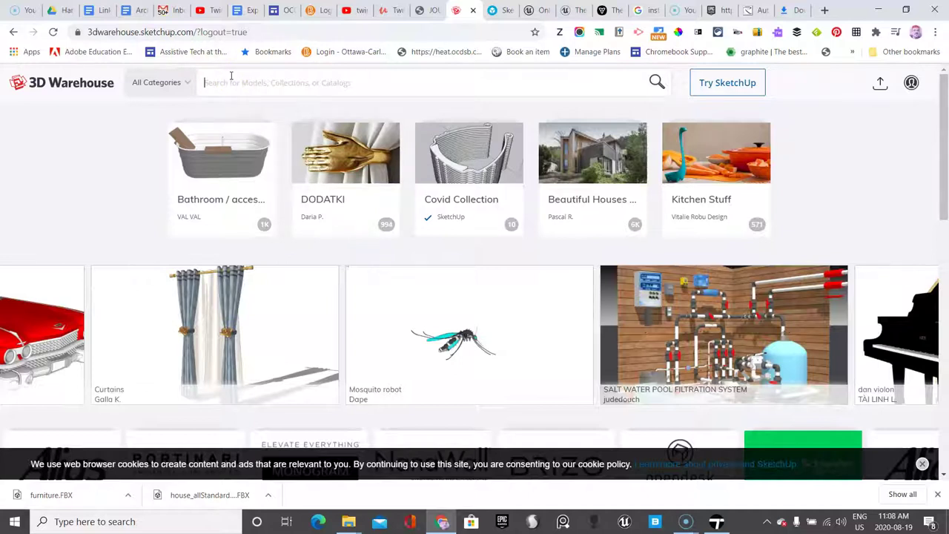
text(ho)
key(BackSpace)
text(house)
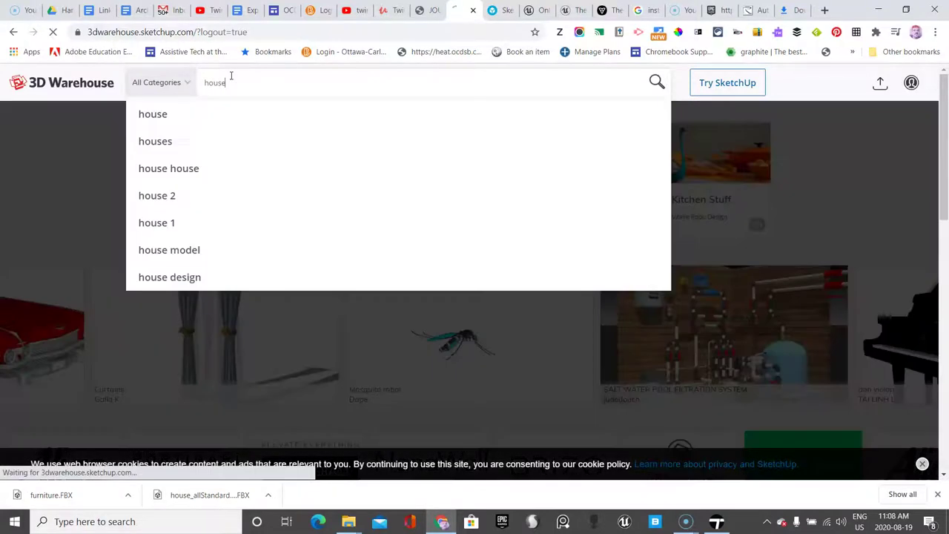
key(Return)
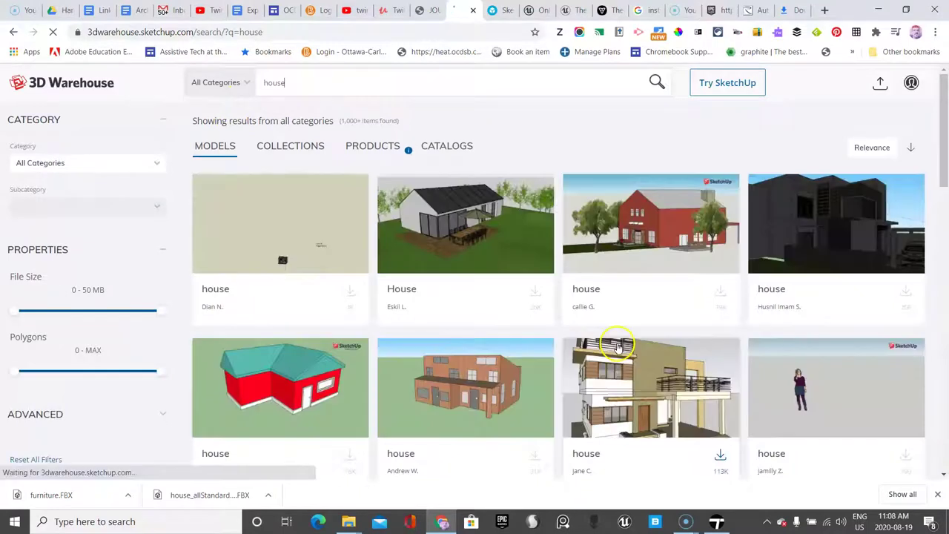
Scroll through the grid of house model results
scroll(623, 302, down, 4)
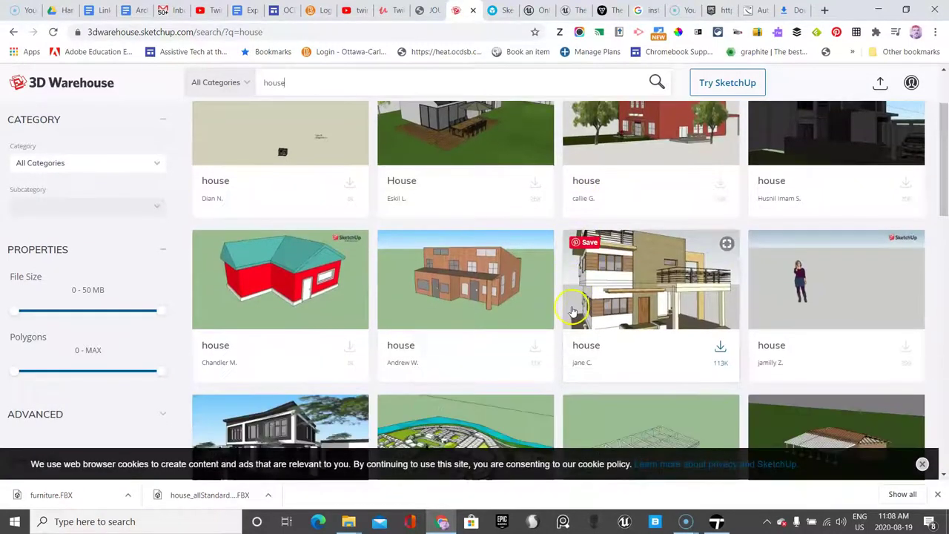
scroll(488, 309, down, 2)
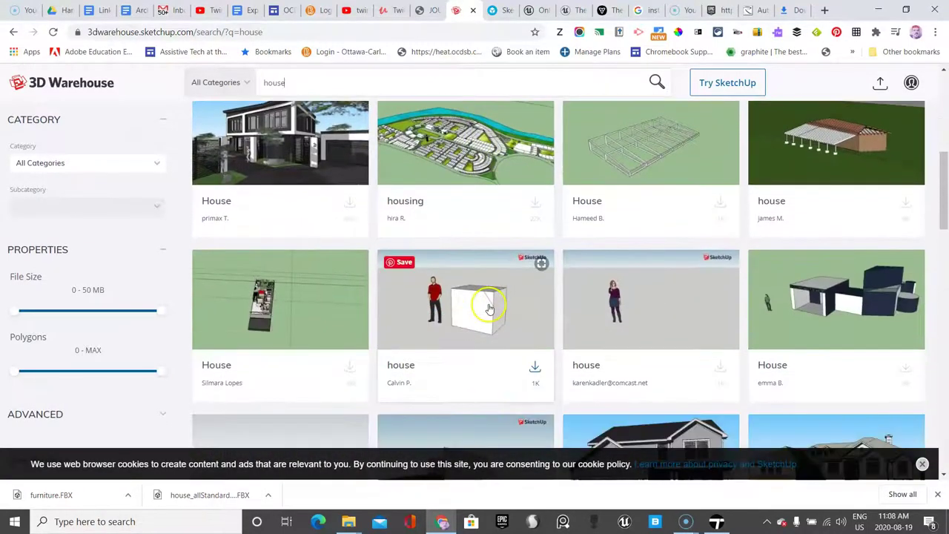
scroll(489, 310, down, 2)
scroll(489, 309, up, 5)
scroll(489, 311, down, 6)
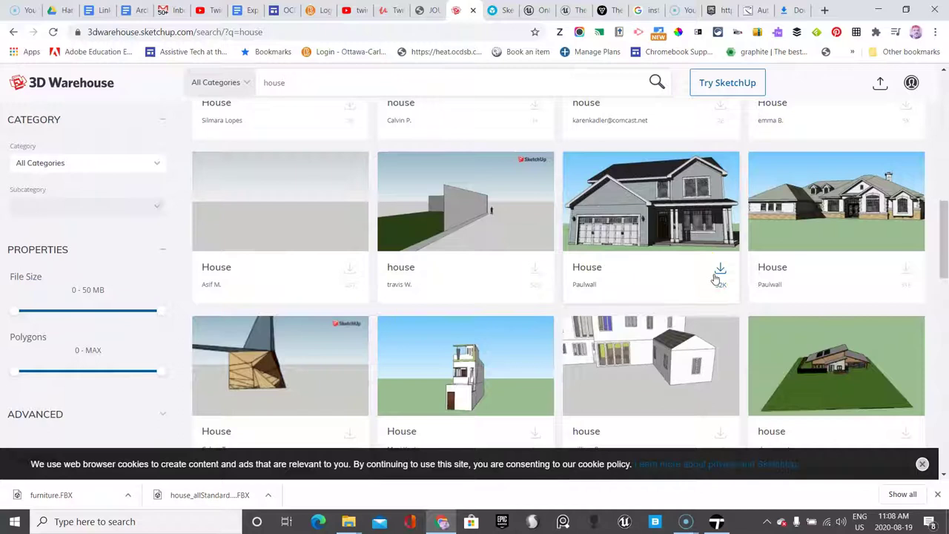
scroll(715, 277, down, 2)
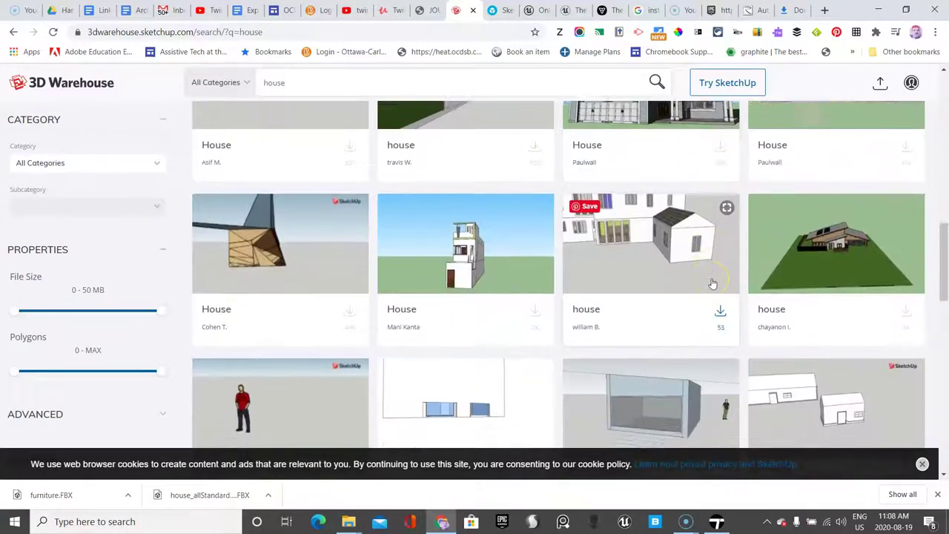
scroll(713, 282, up, 2)
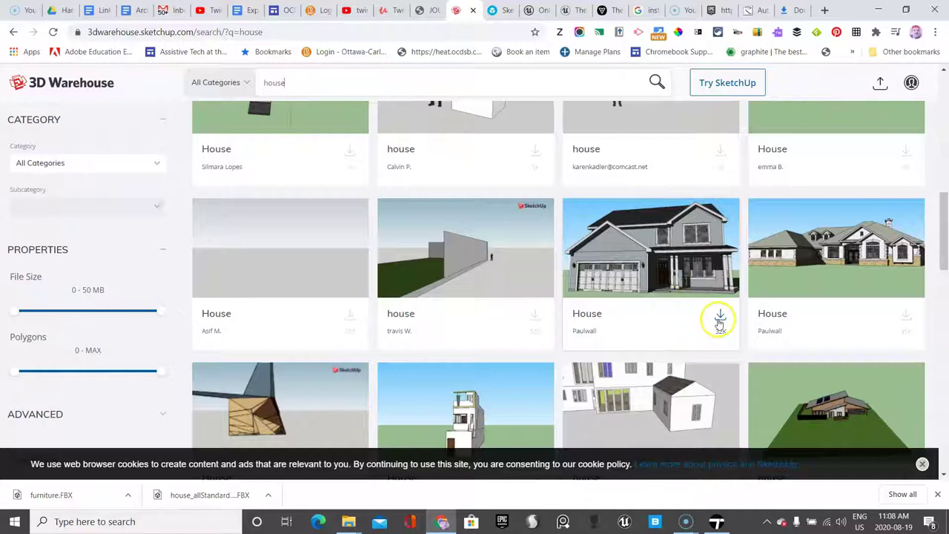
scroll(716, 319, up, 1)
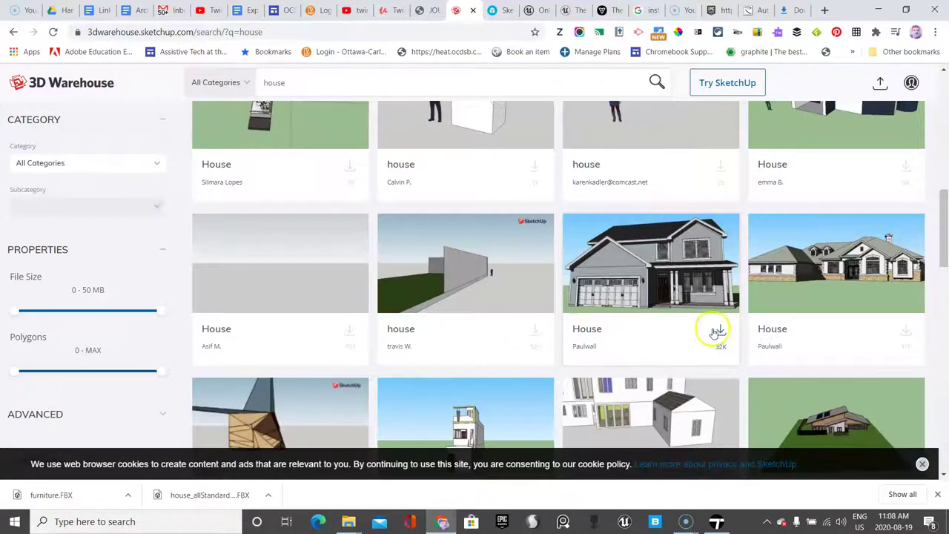
scroll(712, 331, up, 4)
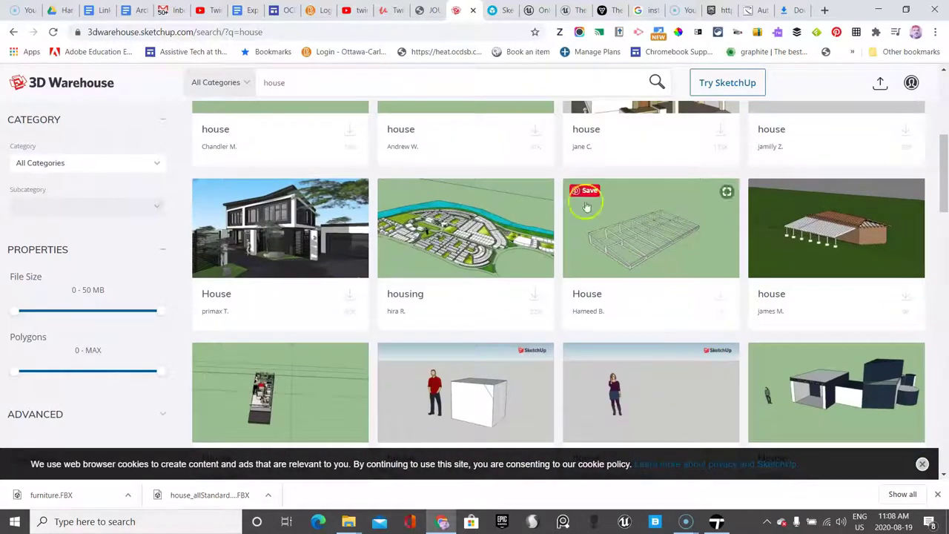
Switch to the Sketchfab tab and dismiss its Login dialog
click(496, 9)
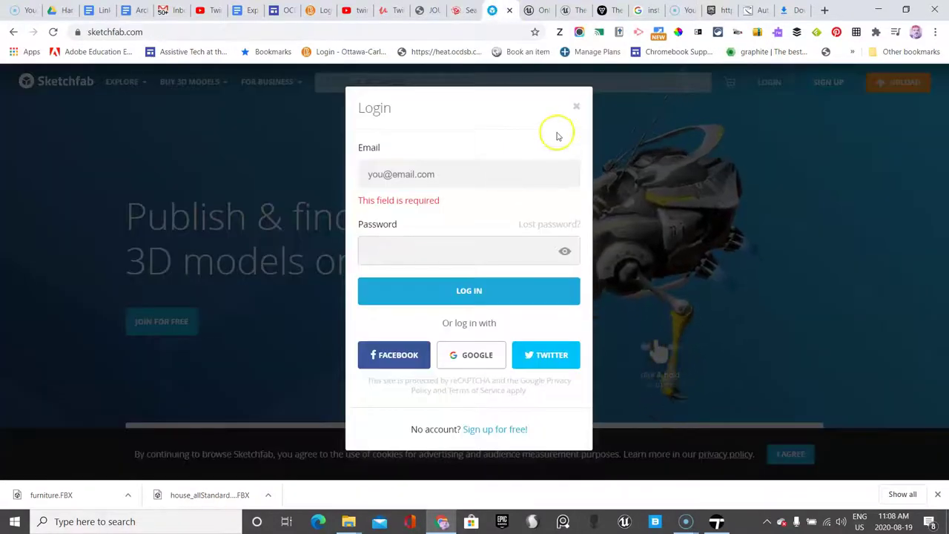
click(576, 109)
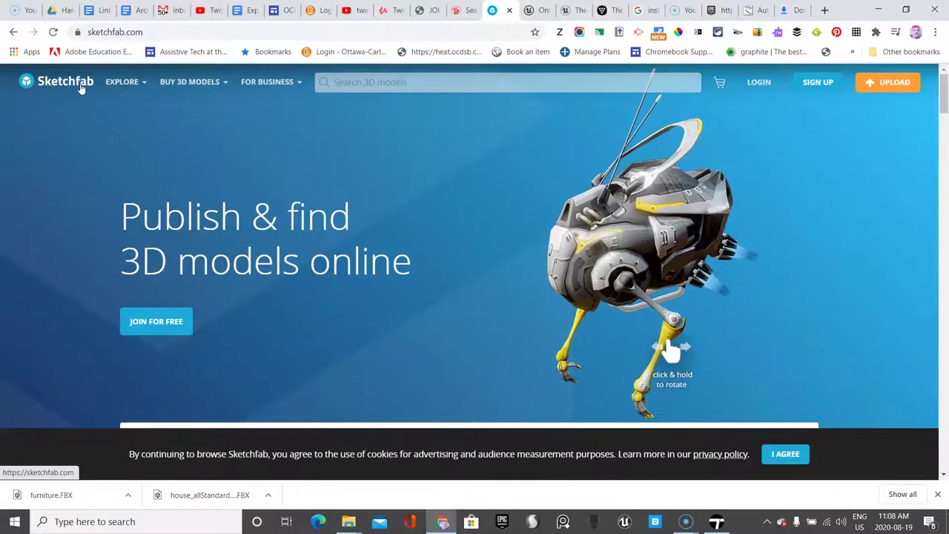
Log into 3D Warehouse through Sign in with Google, picking the Google account
click(459, 11)
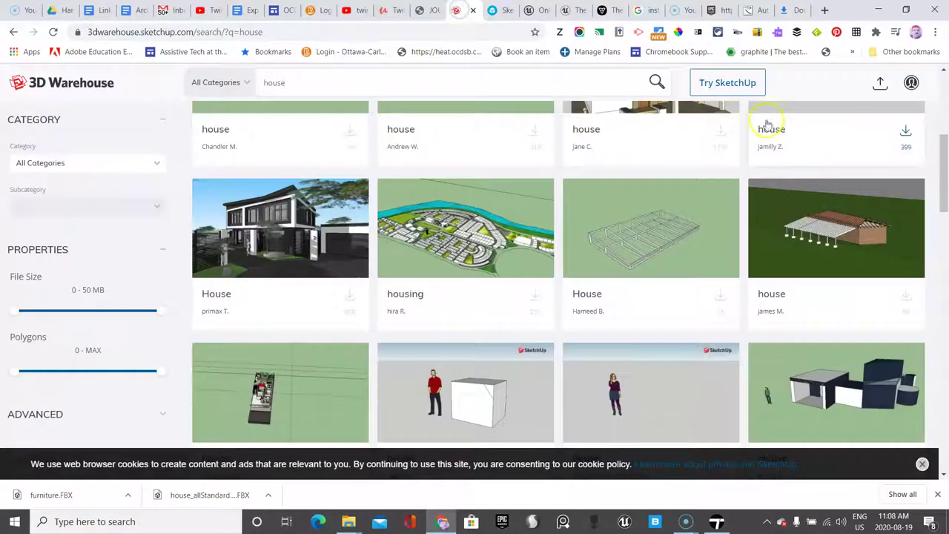
click(910, 83)
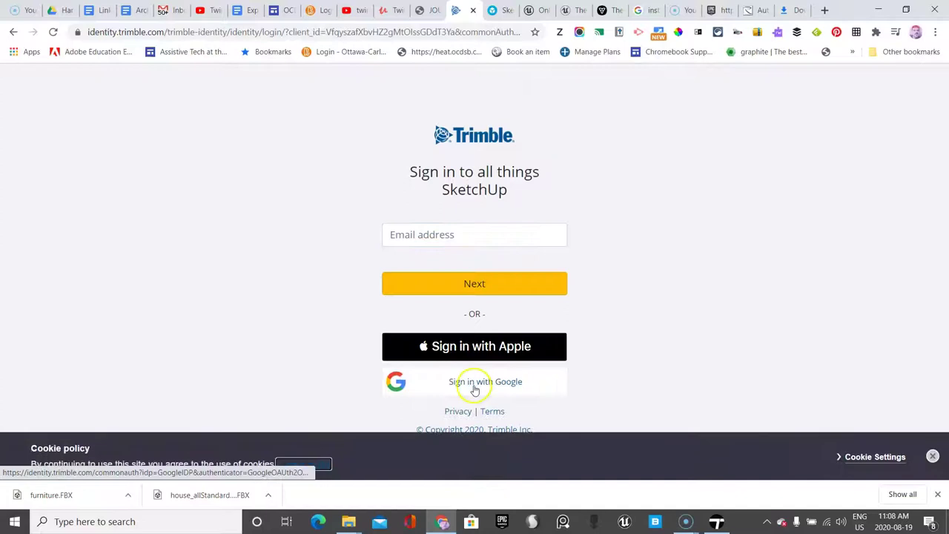
click(479, 382)
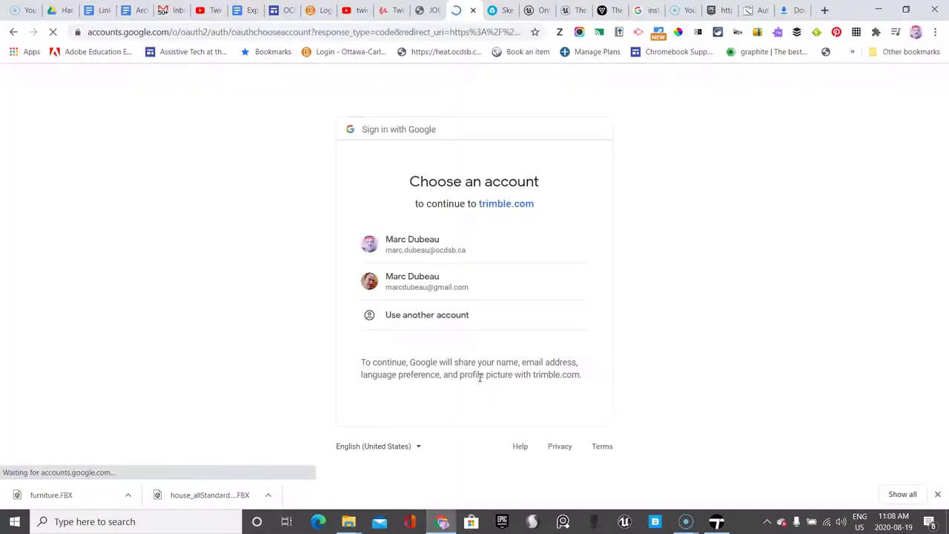
click(439, 237)
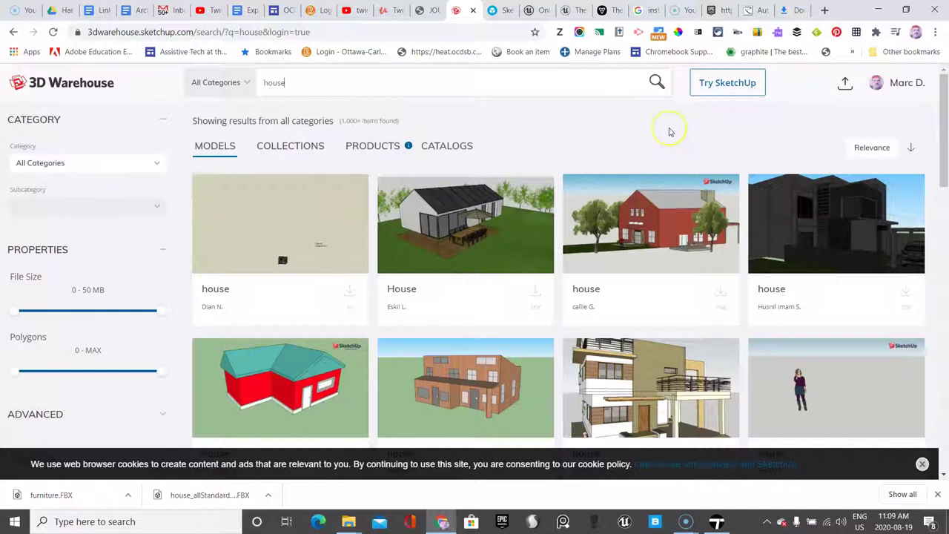
Start downloading the grey two-storey house and set Industry to Education - Instructor
scroll(669, 132, down, 7)
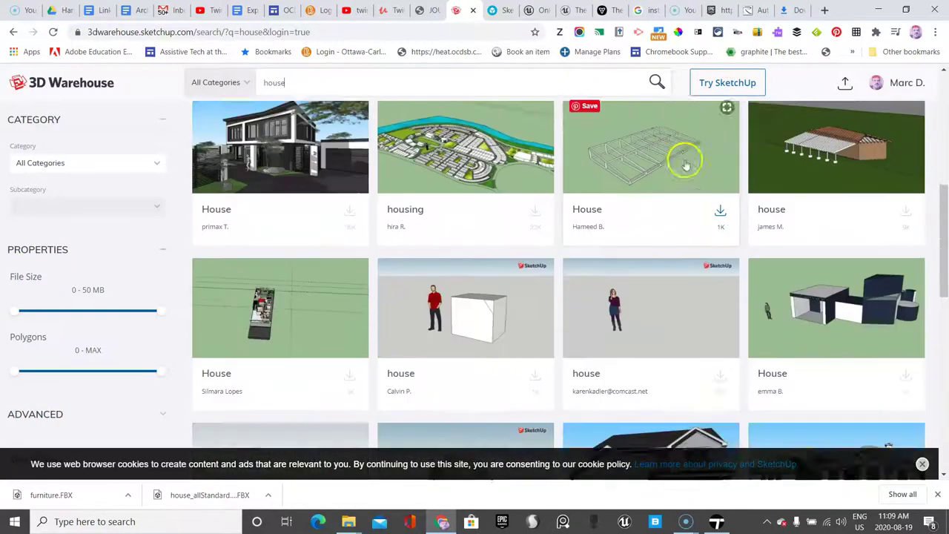
scroll(697, 401, down, 2)
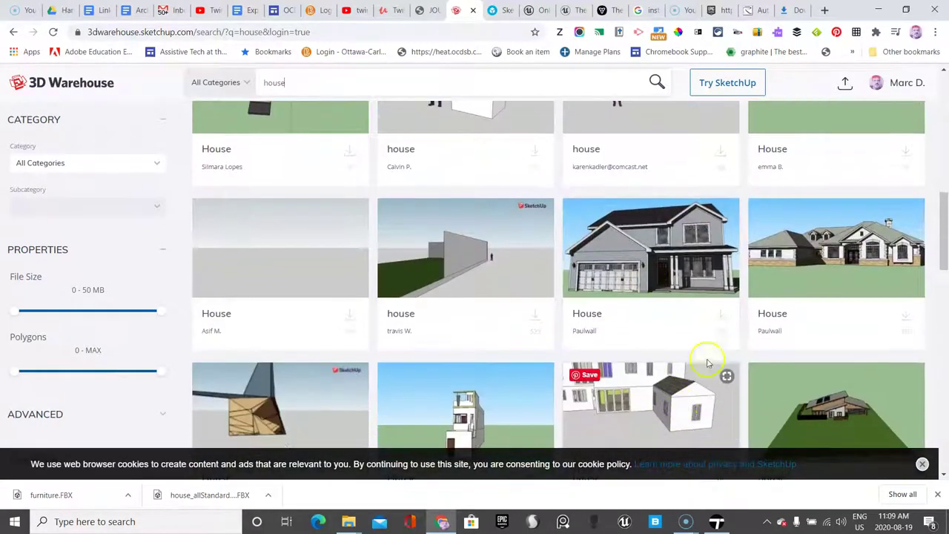
click(723, 318)
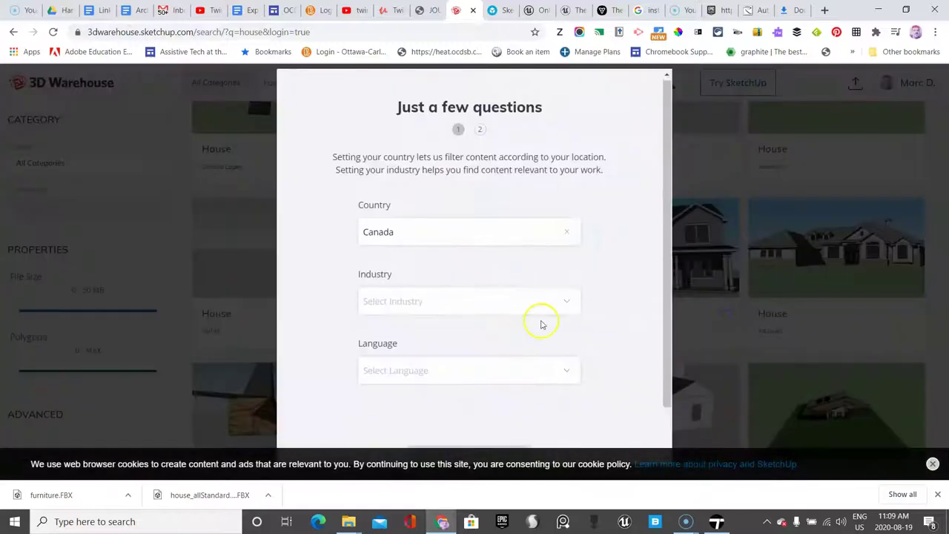
scroll(542, 318, down, 1)
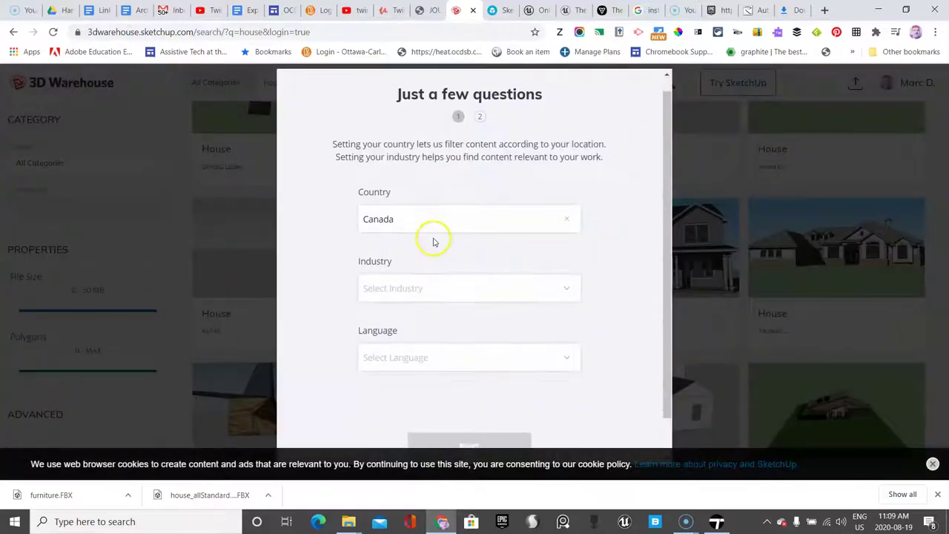
click(448, 273)
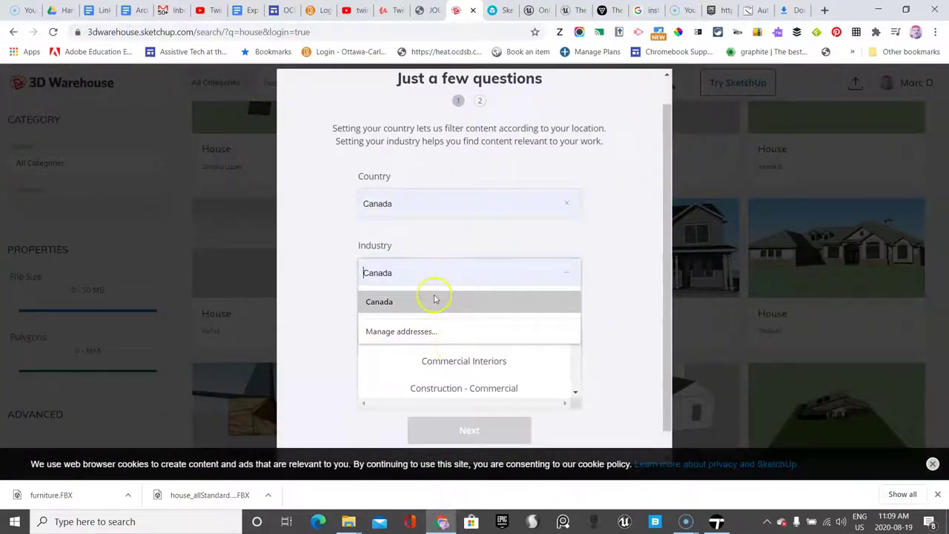
text(educ)
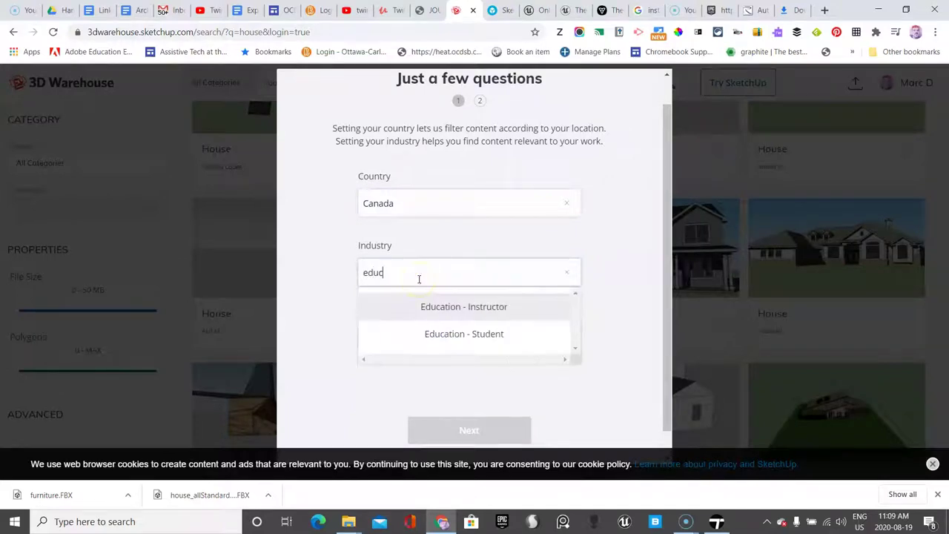
click(440, 310)
click(425, 338)
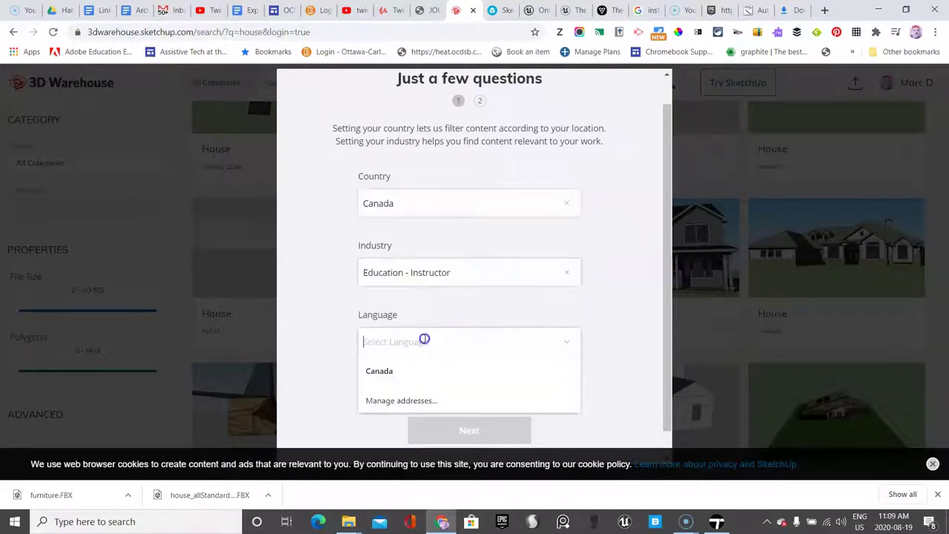
click(399, 371)
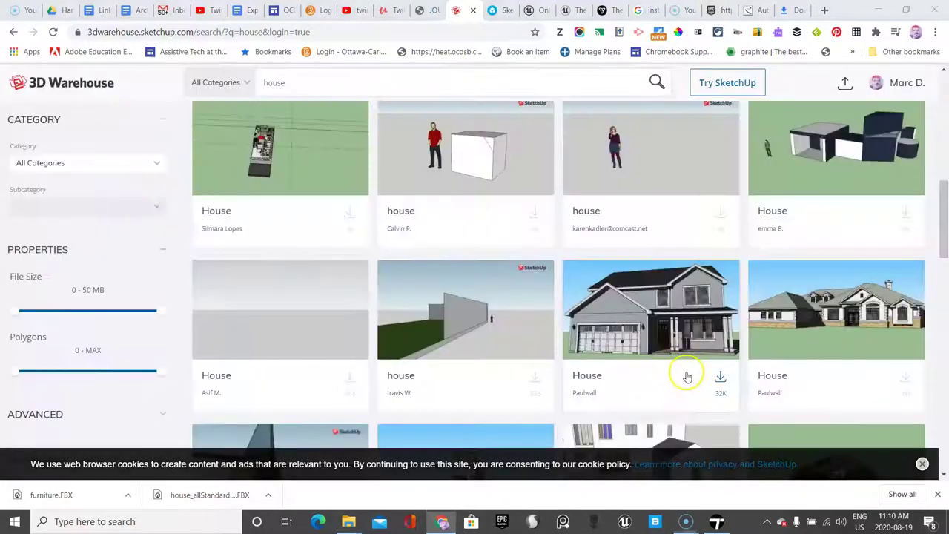
Download it as a SketchUp 2020 Model and check House+(3).skp
click(718, 378)
click(678, 198)
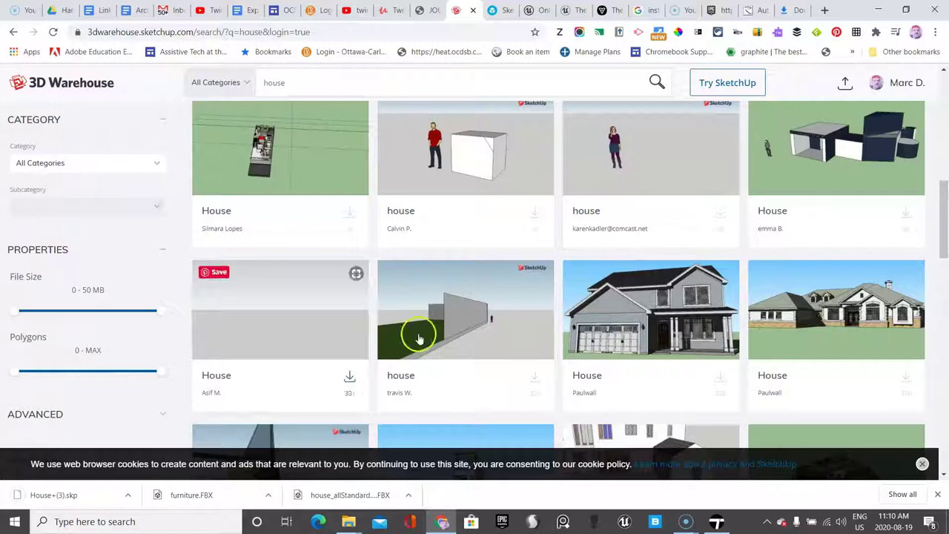
click(126, 496)
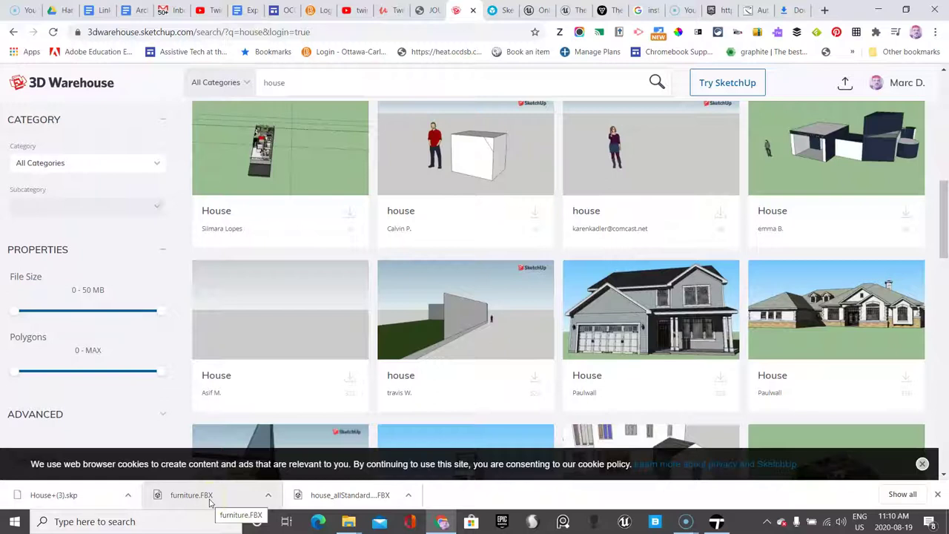
Choose Eccles+Parish+Church.skp as the Twinmotion import source
click(716, 521)
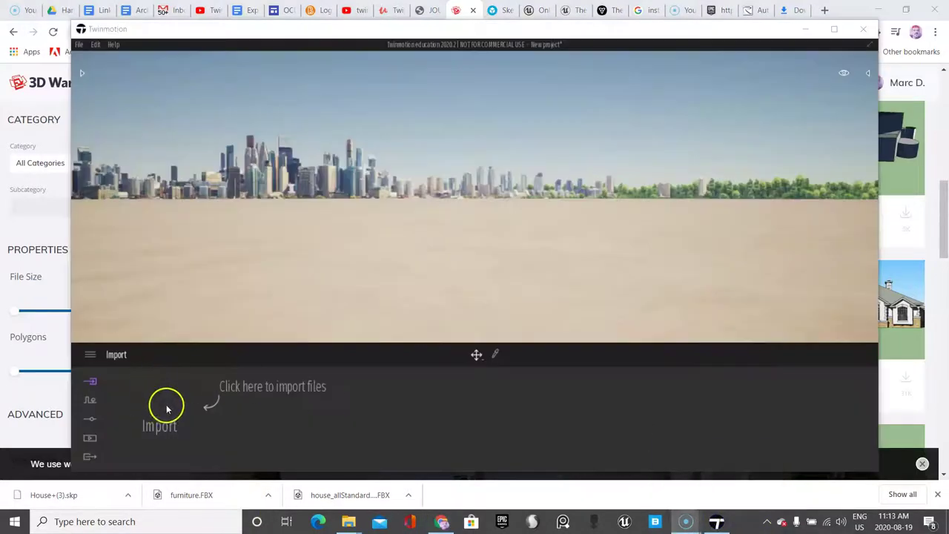
click(164, 406)
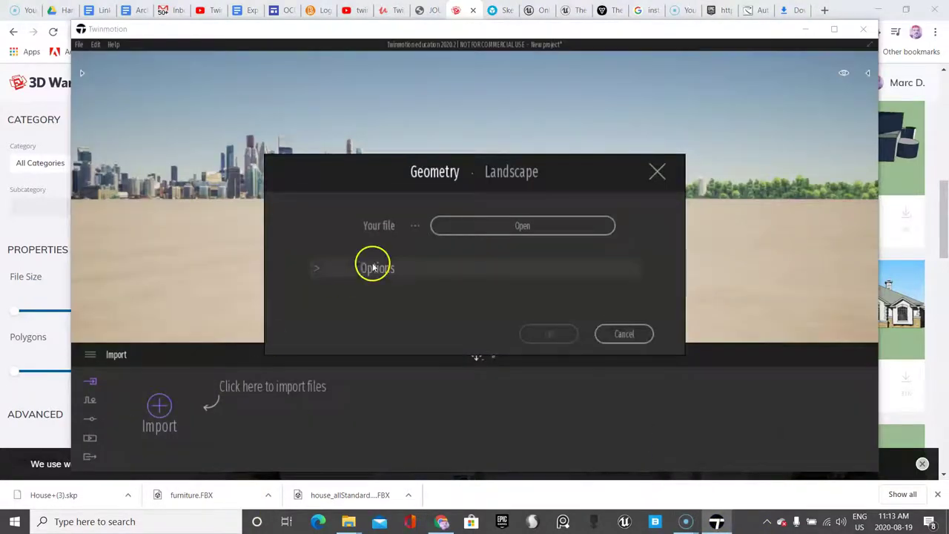
click(522, 227)
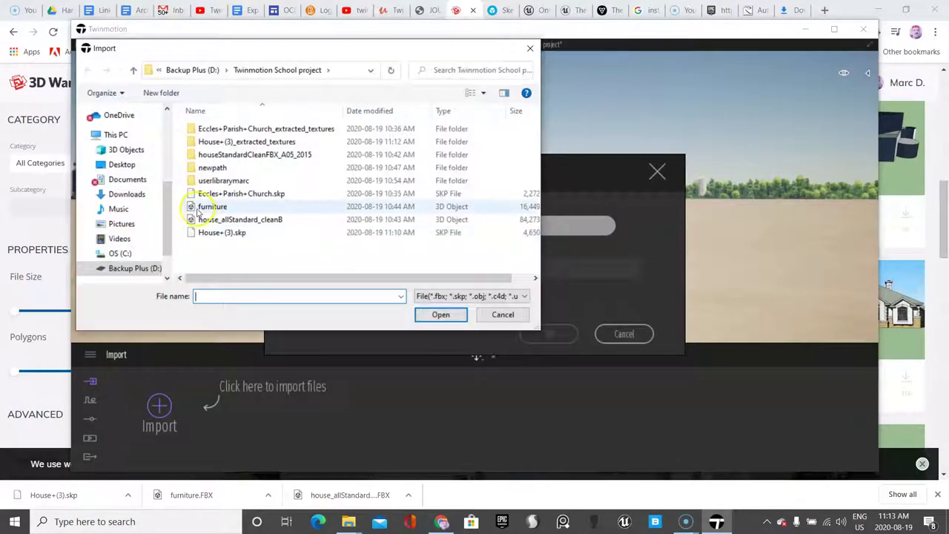
click(230, 194)
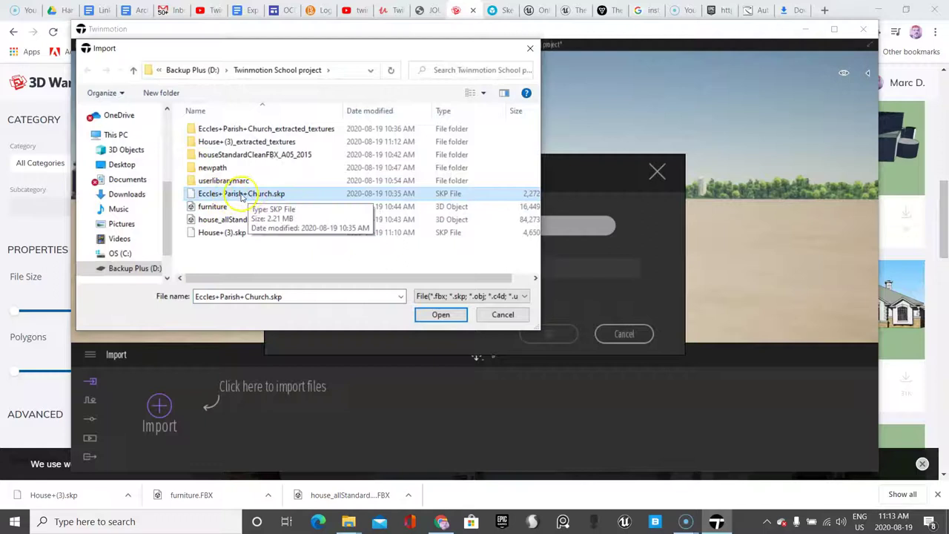
click(442, 315)
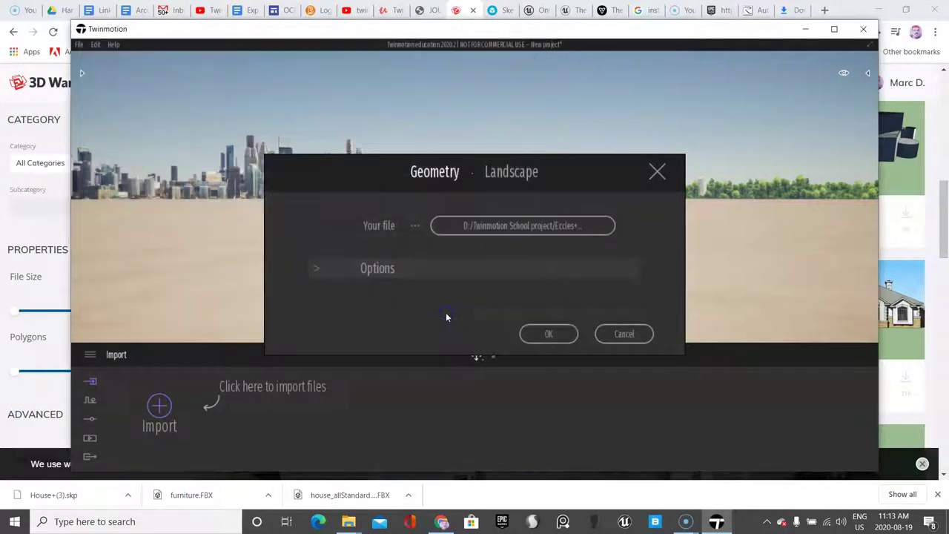
Import it with Collapse set to Keep hierarchy and Fix UVs/texture on
click(319, 268)
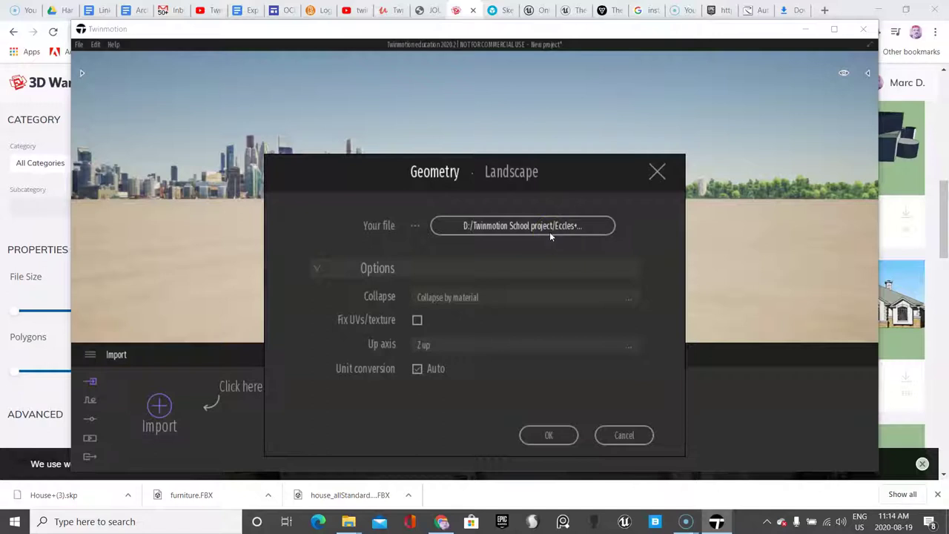
click(518, 300)
click(593, 308)
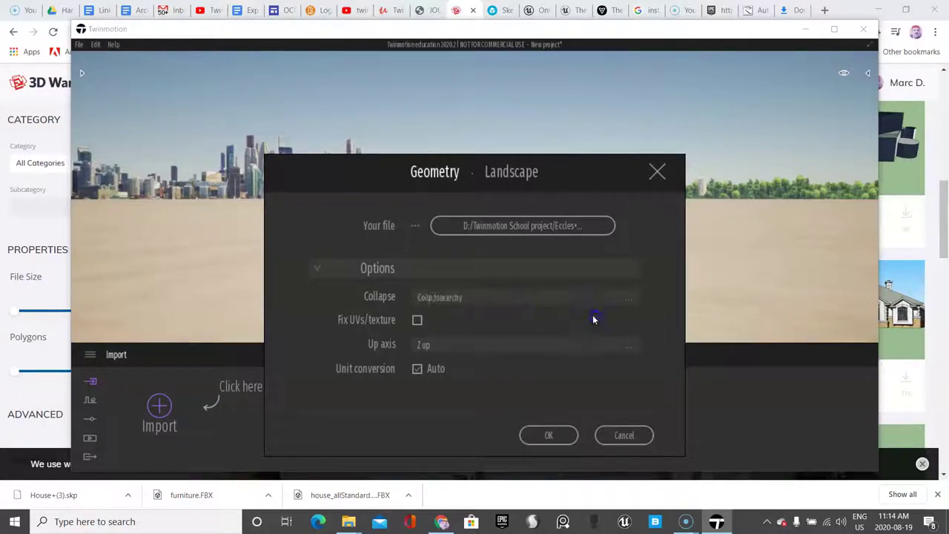
click(417, 322)
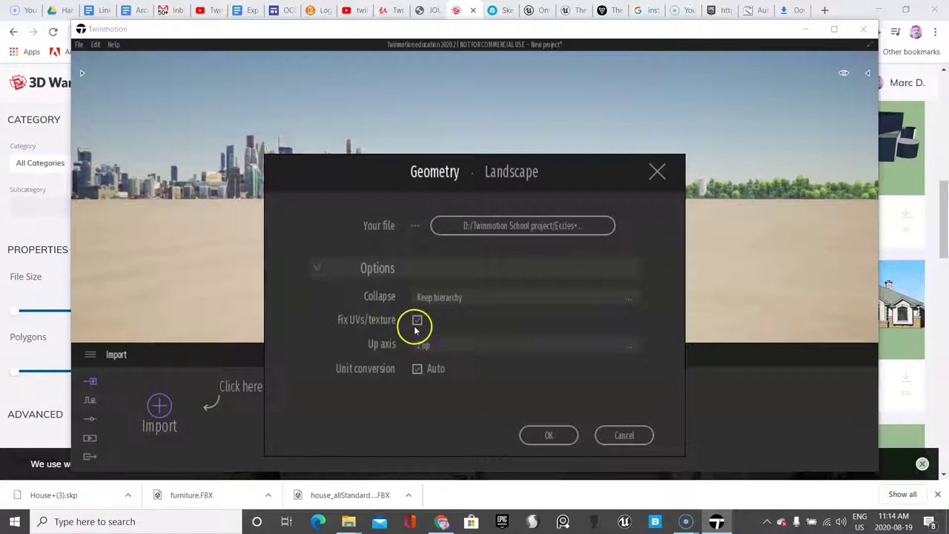
click(549, 434)
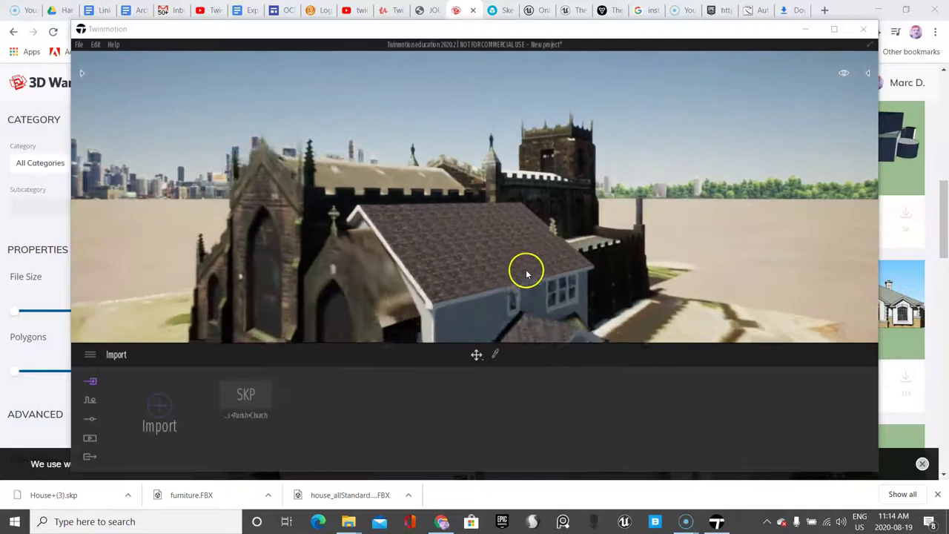
Select the church and terrain, orbit around the church, then minimize Twinmotion
click(646, 212)
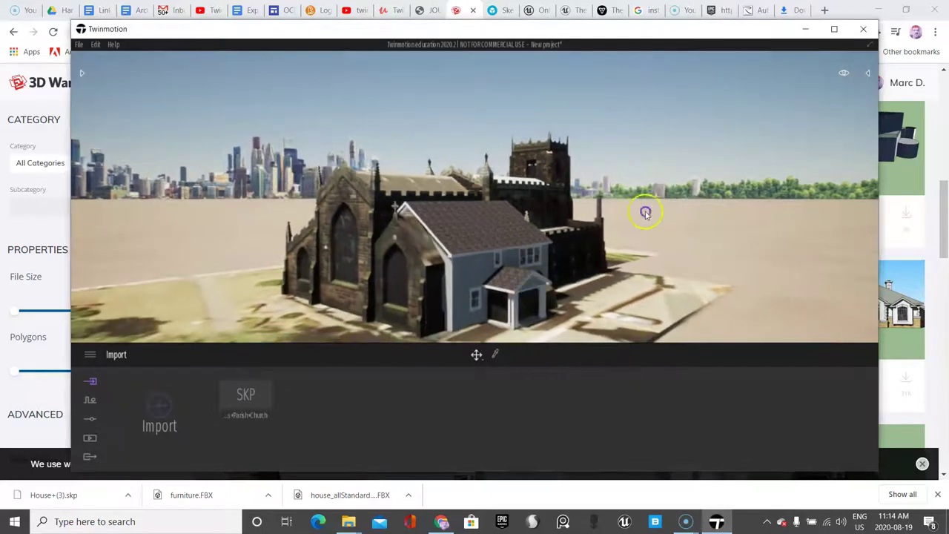
click(599, 221)
click(555, 158)
click(695, 208)
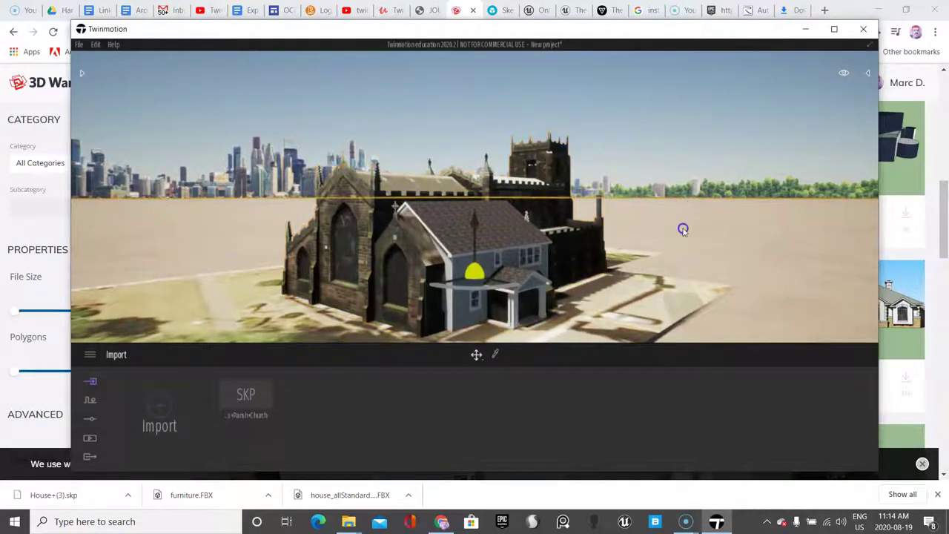
right_drag(682, 226, 711, 223)
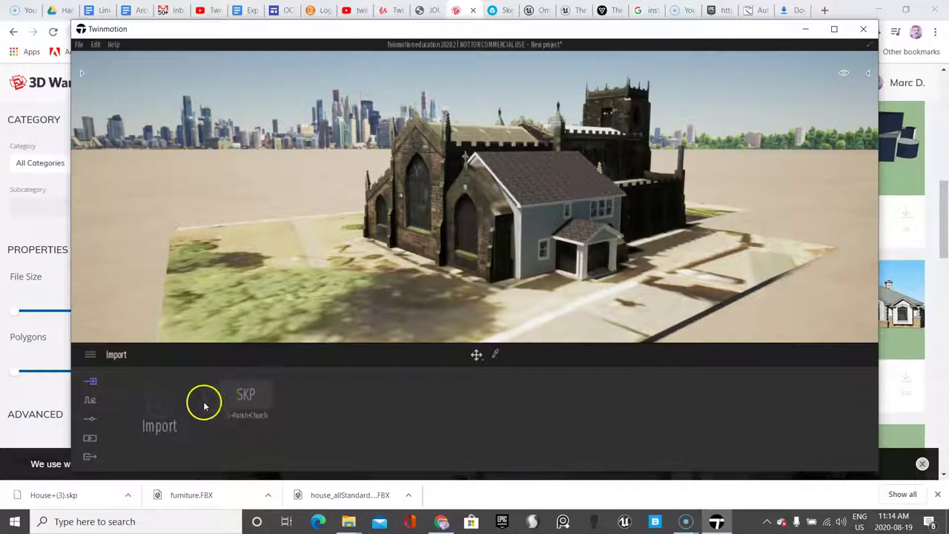
click(805, 30)
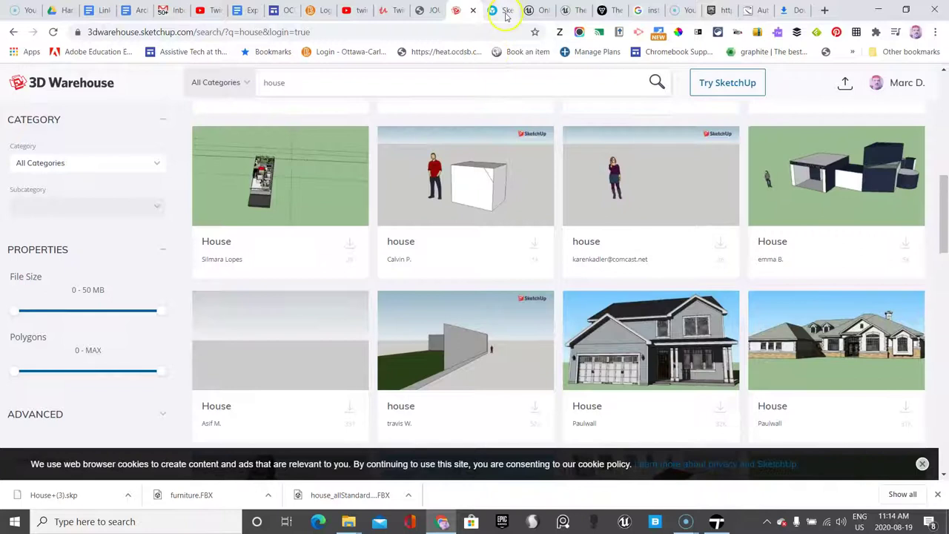
Log into Sketchfab via Google using the saved e-mail address and Google account
click(506, 15)
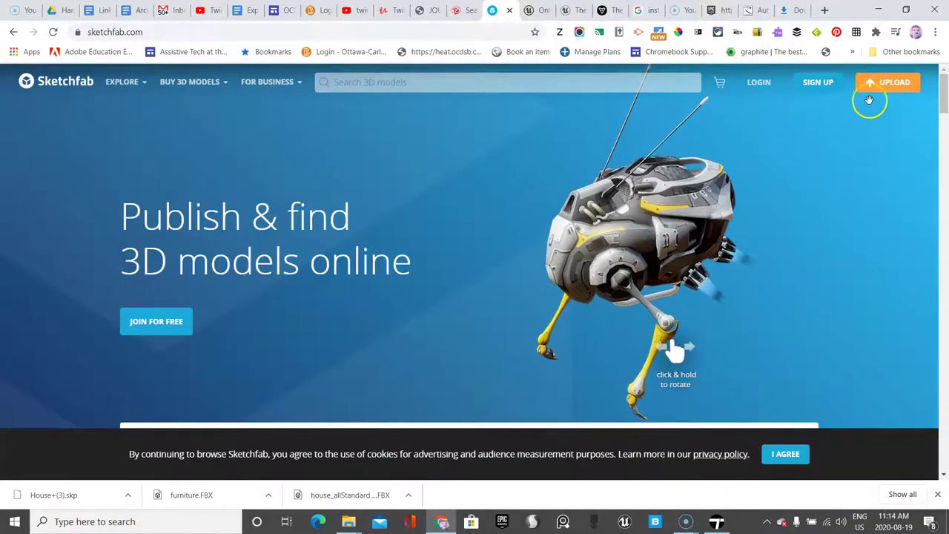
click(752, 83)
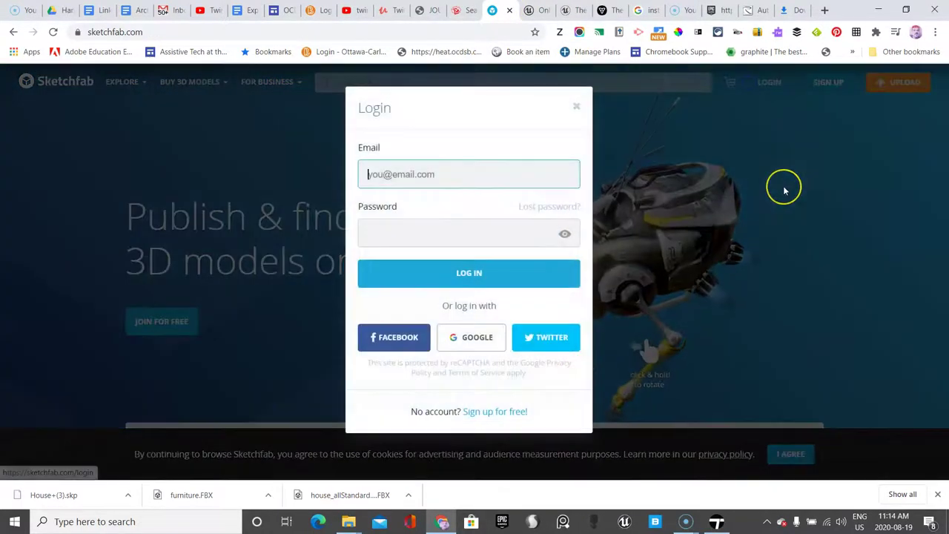
click(466, 336)
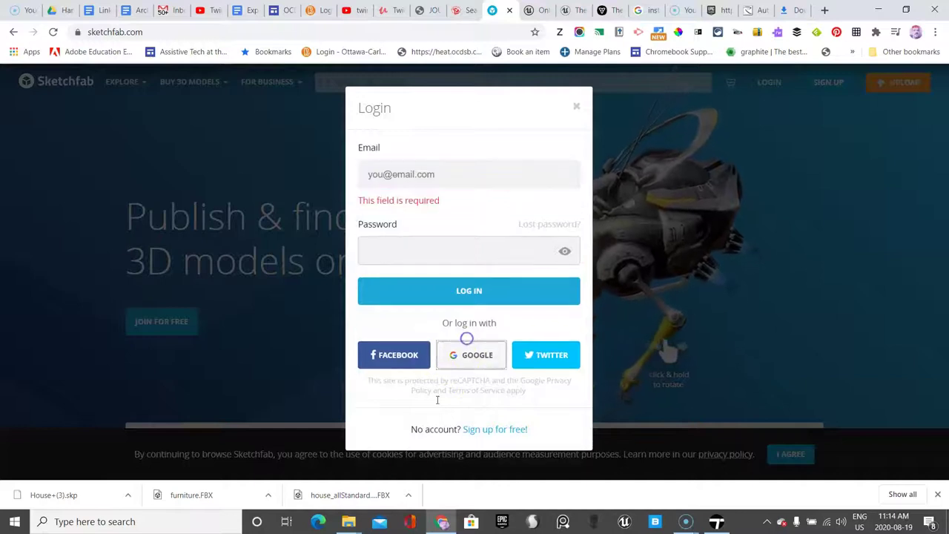
click(432, 174)
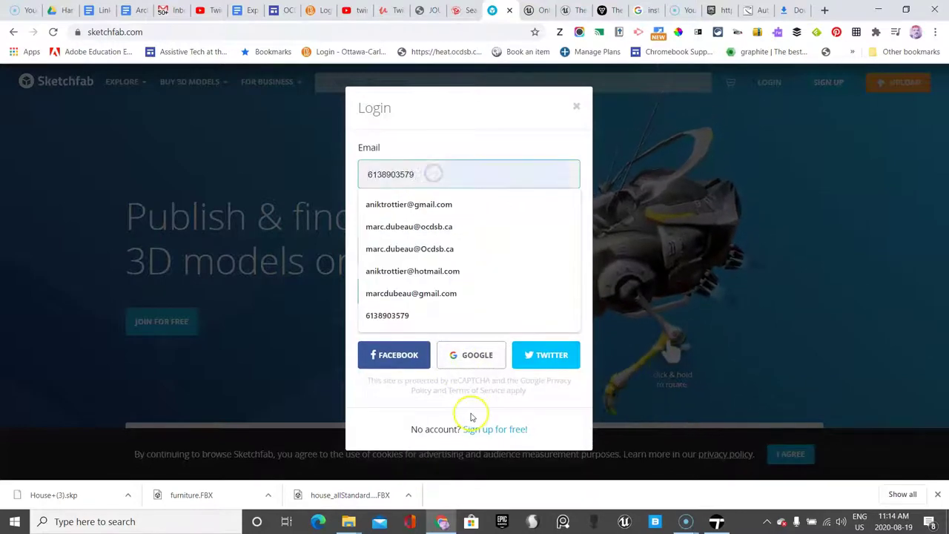
click(445, 248)
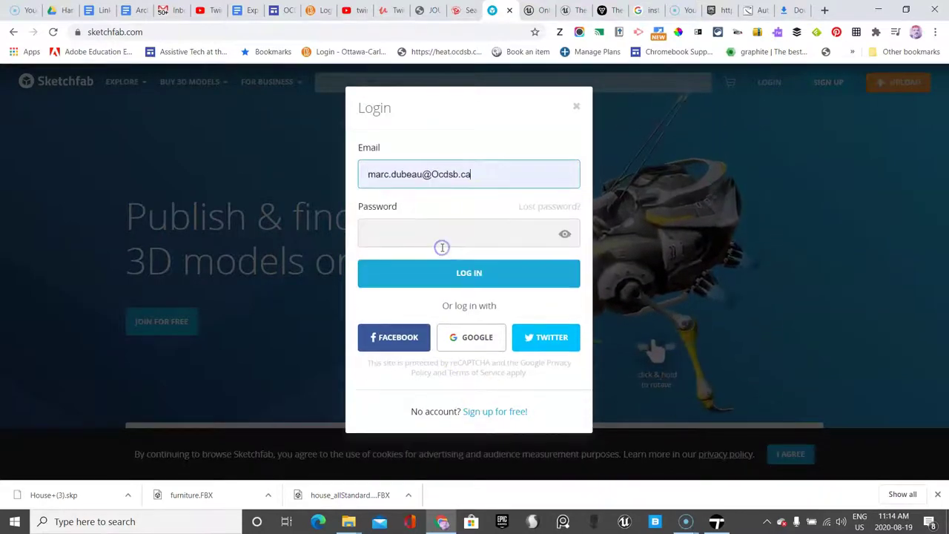
click(473, 337)
click(437, 267)
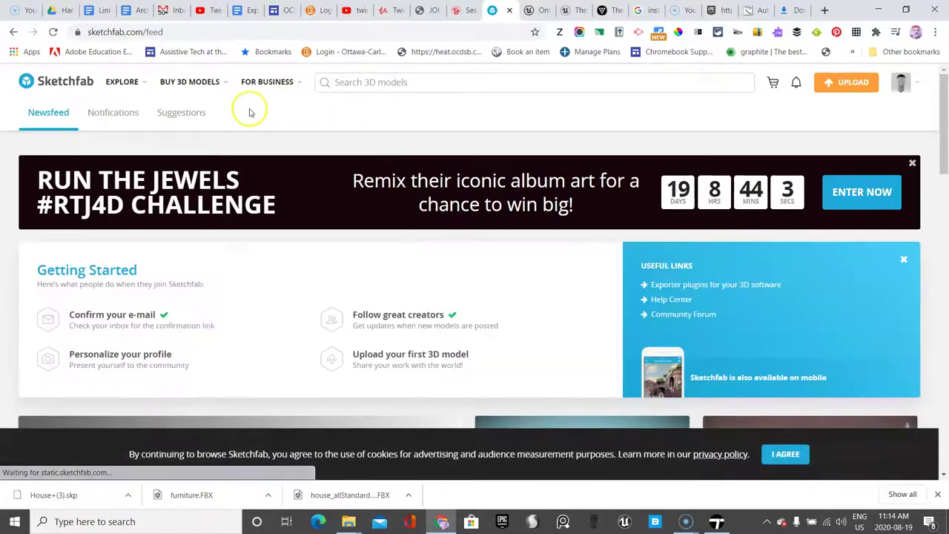
mouse_move(231, 91)
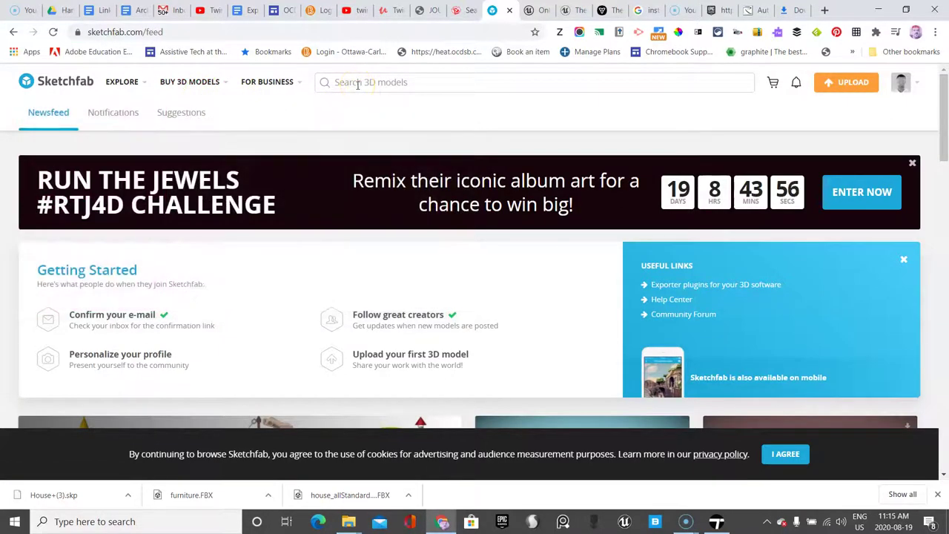
Open the Epic Games Launcher Marketplace's Permanently Free Collection
click(461, 10)
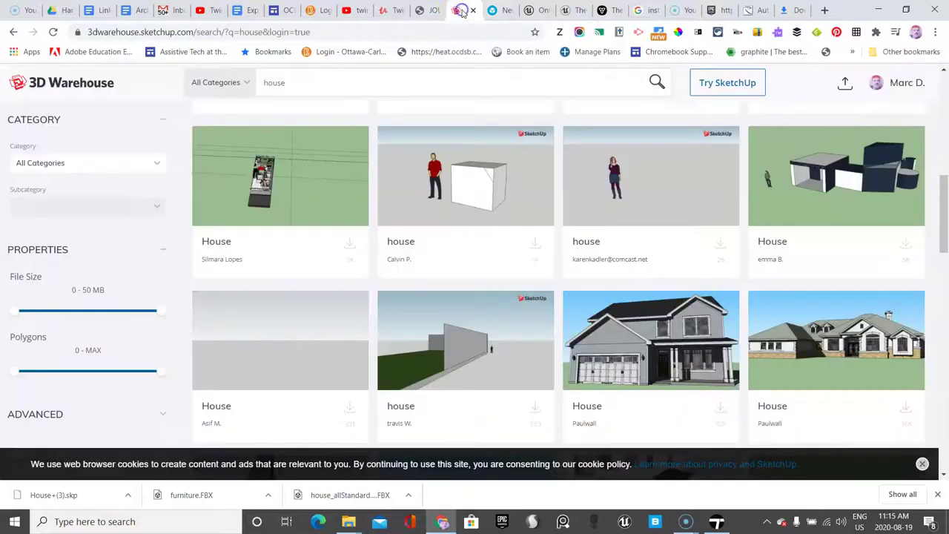
click(502, 521)
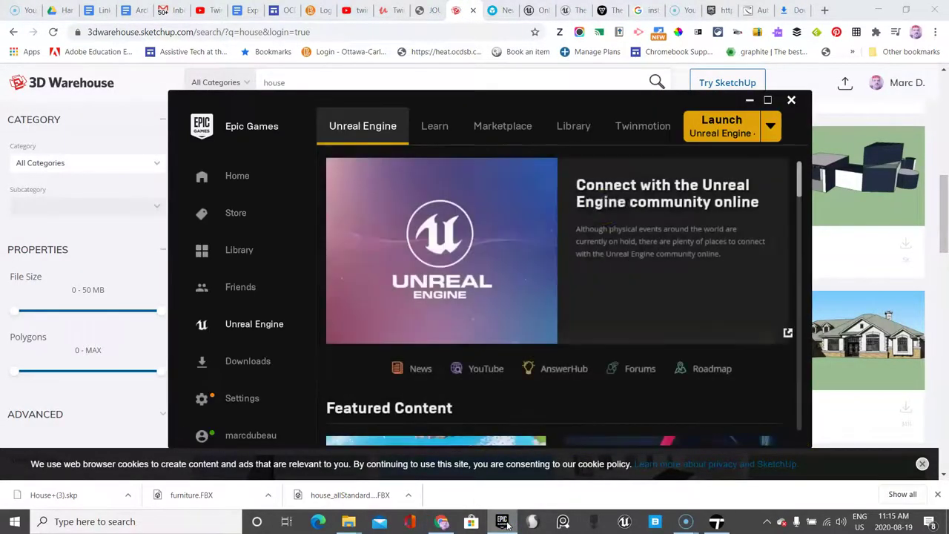
click(499, 128)
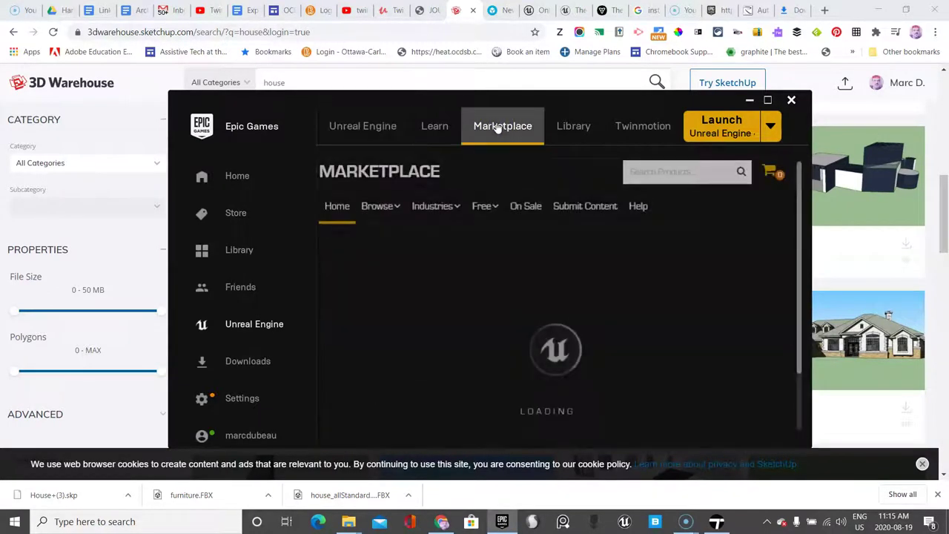
mouse_move(486, 210)
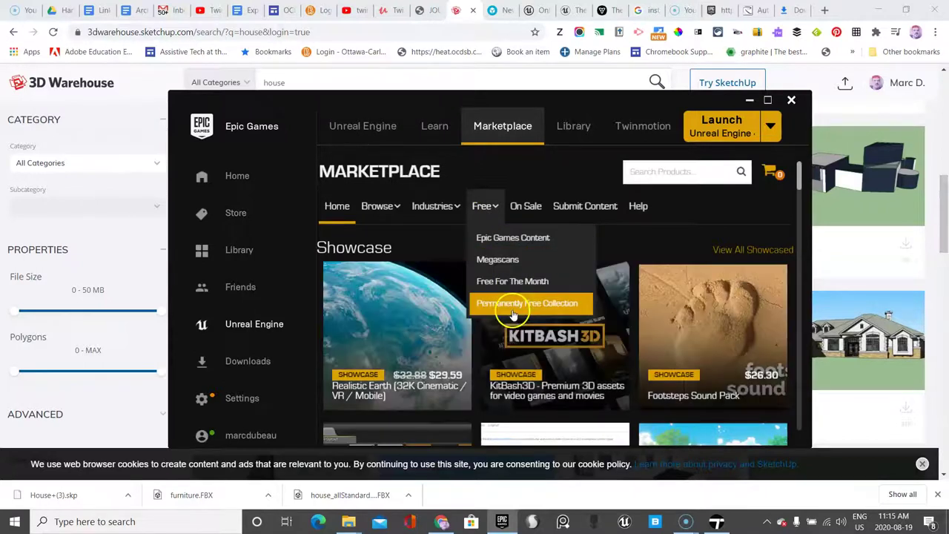
click(517, 310)
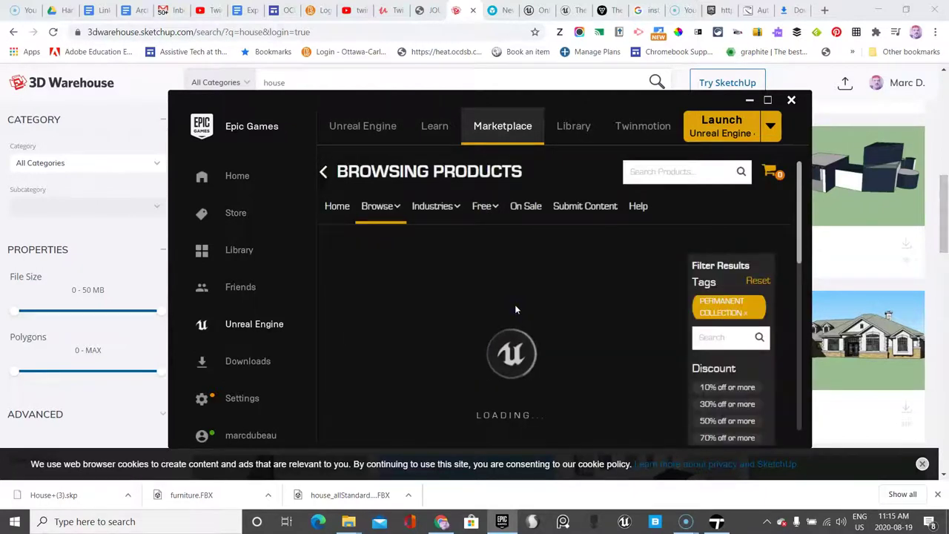
Filter the free products by the 3D MODEL tag
click(723, 345)
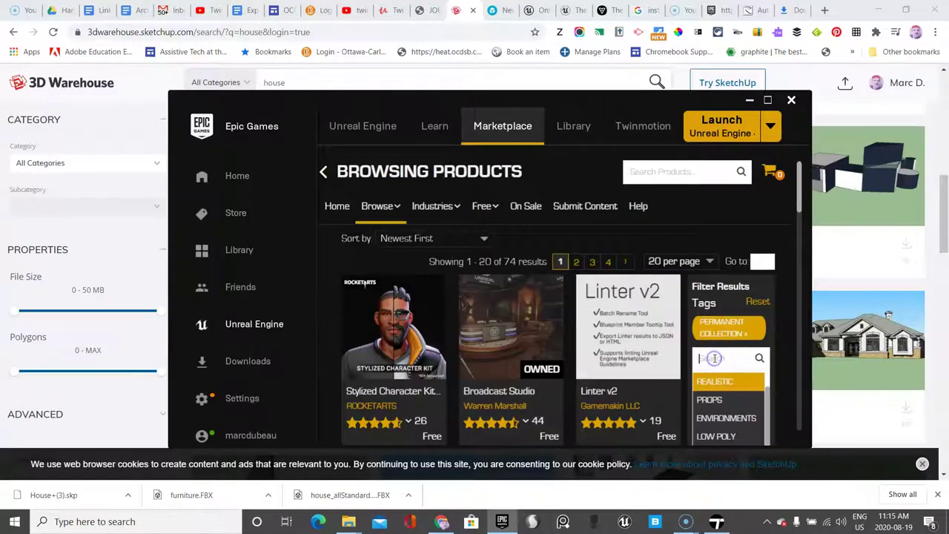
text(md)
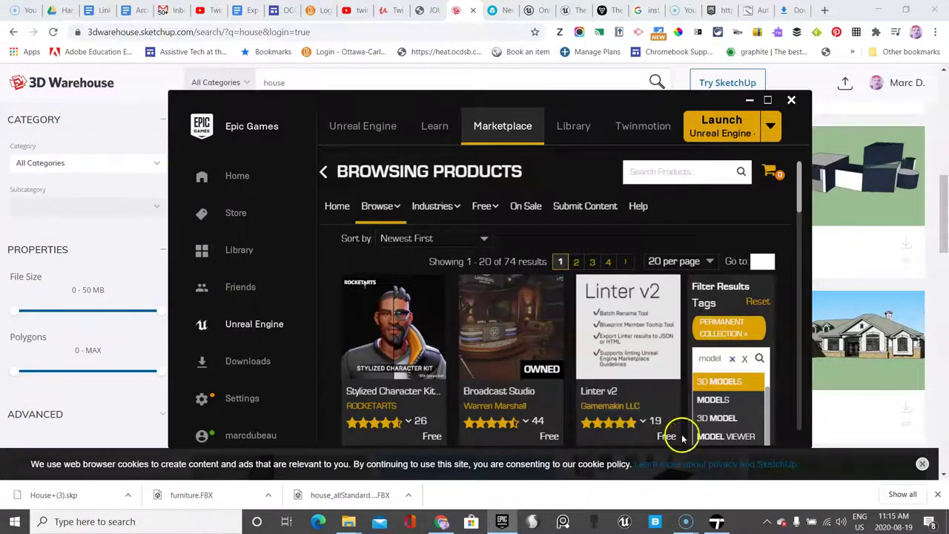
click(717, 418)
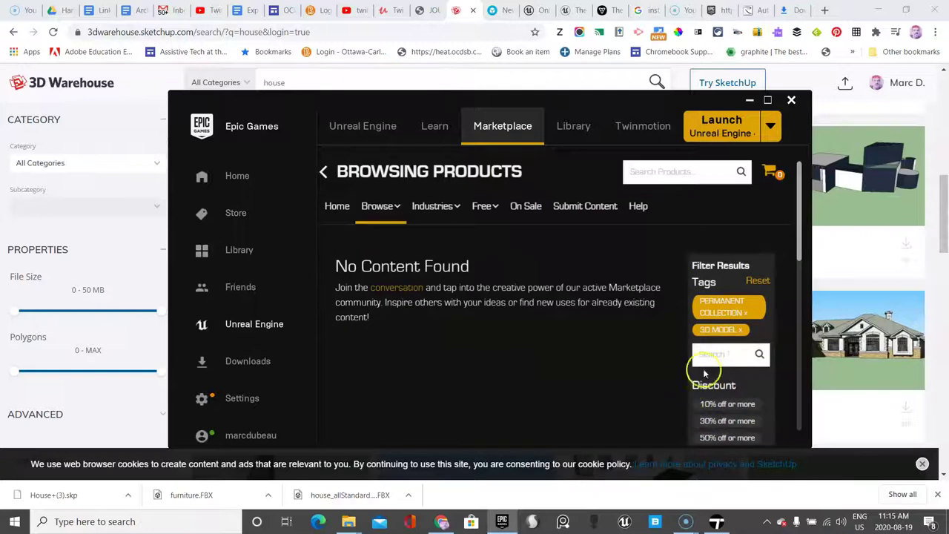
click(734, 356)
scroll(730, 357, down, 1)
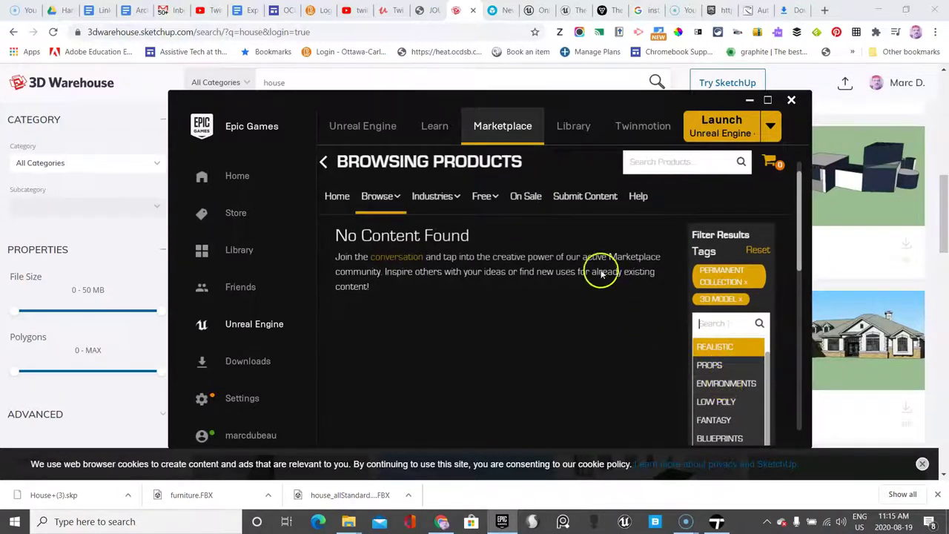
Reopen the Permanently Free Collection without the tag and scroll through its products
mouse_move(485, 196)
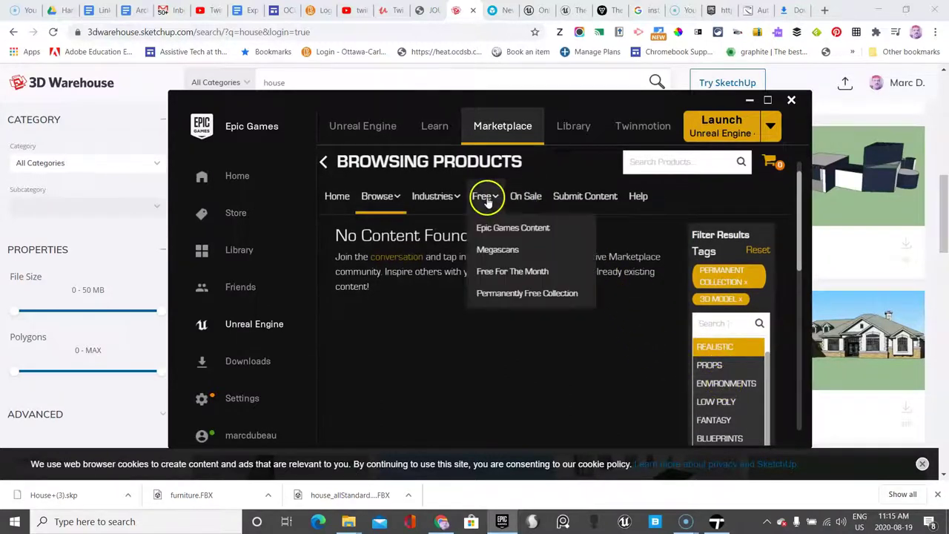
click(518, 294)
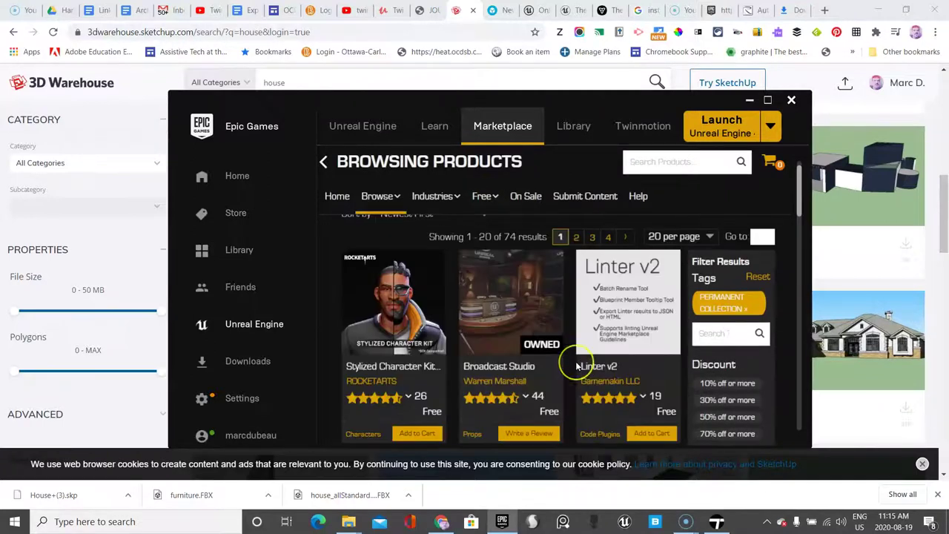
scroll(563, 361, down, 3)
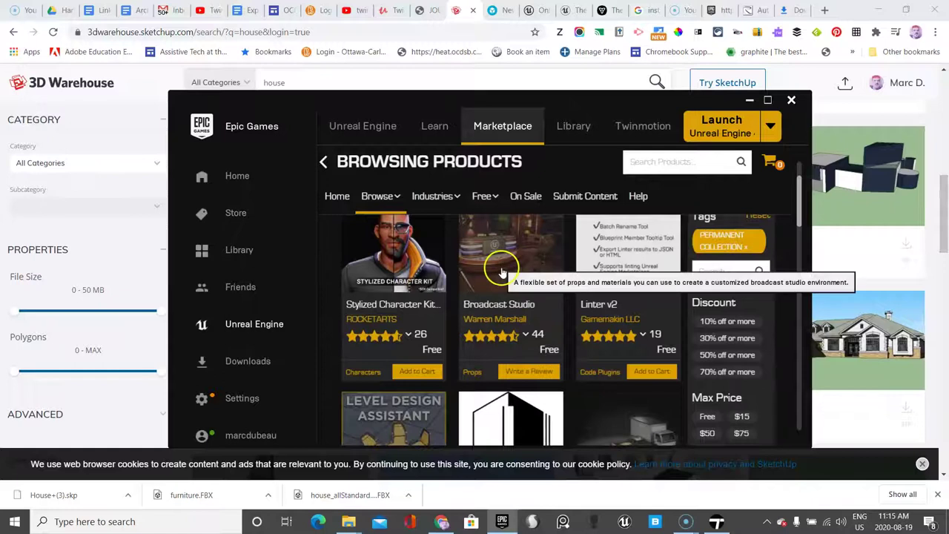
scroll(500, 278, up, 2)
scroll(502, 334, down, 3)
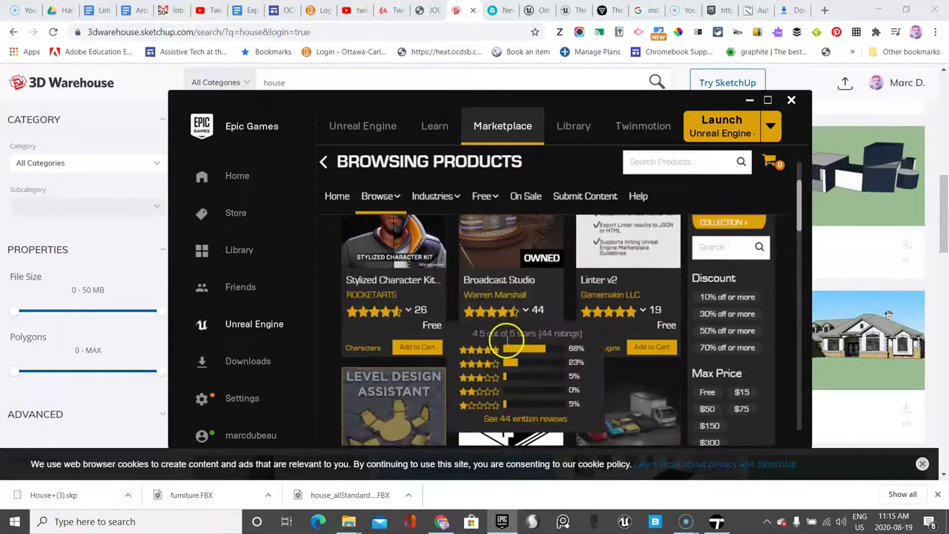
scroll(508, 343, down, 5)
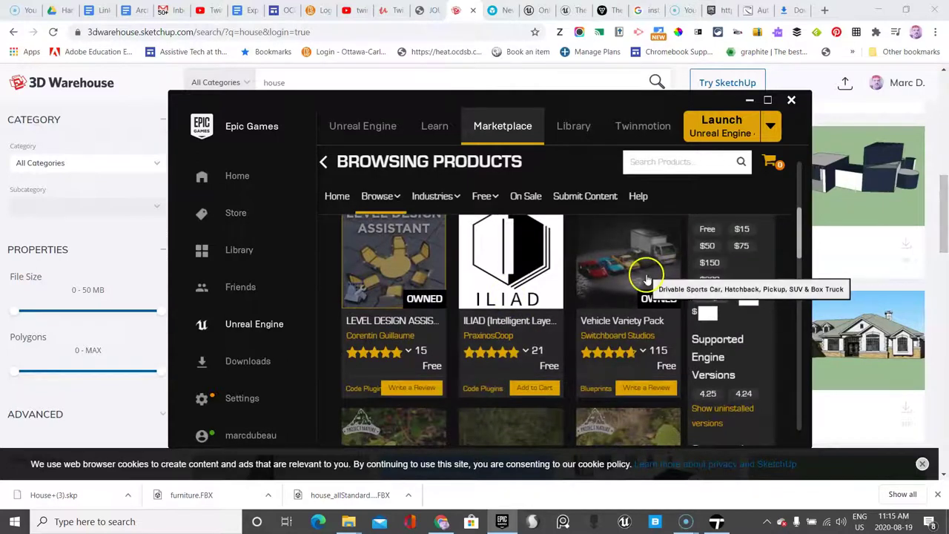
scroll(644, 276, down, 1)
scroll(642, 276, down, 1)
scroll(634, 273, up, 1)
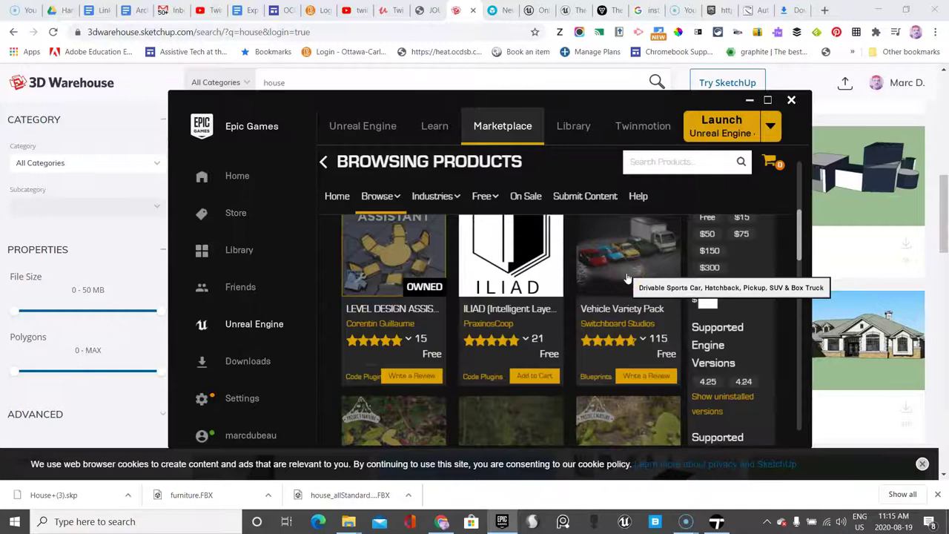
scroll(627, 281, up, 5)
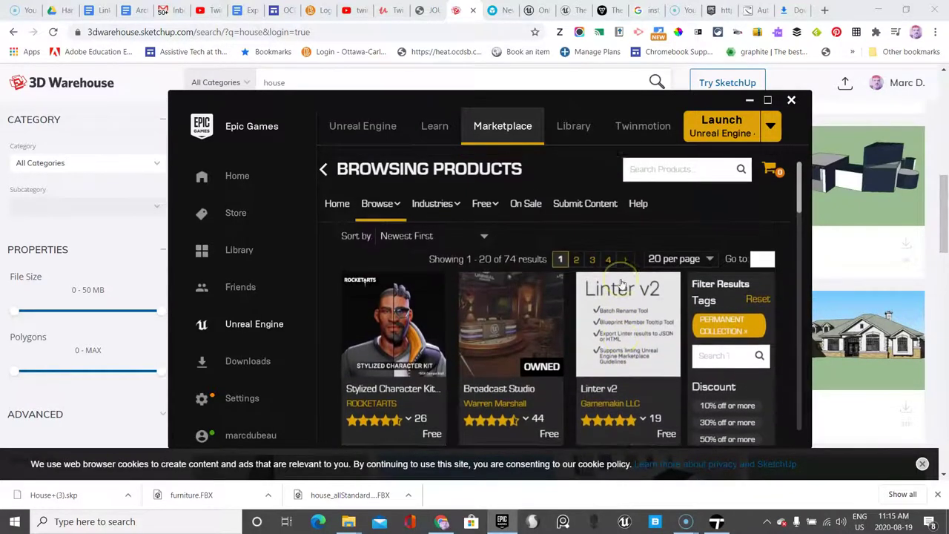
click(749, 99)
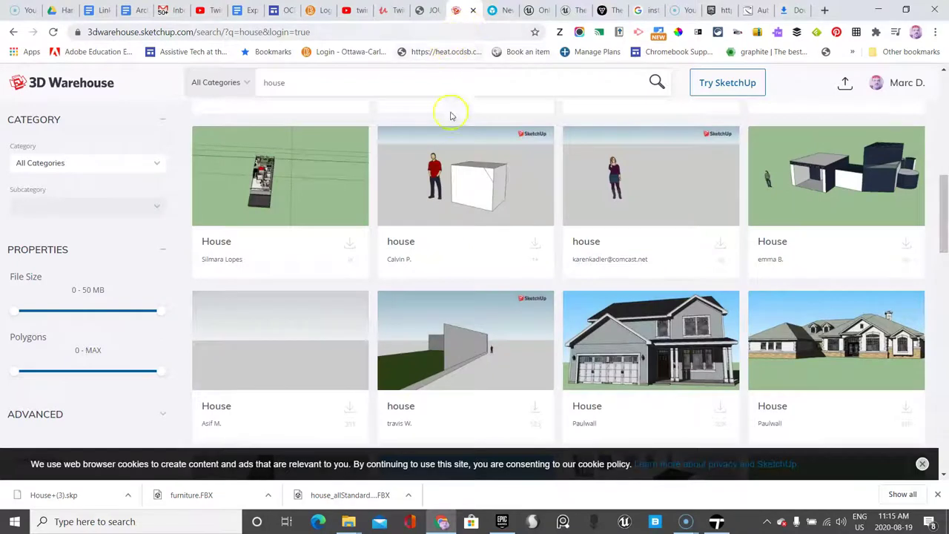
scroll(452, 149, up, 5)
scroll(455, 180, up, 2)
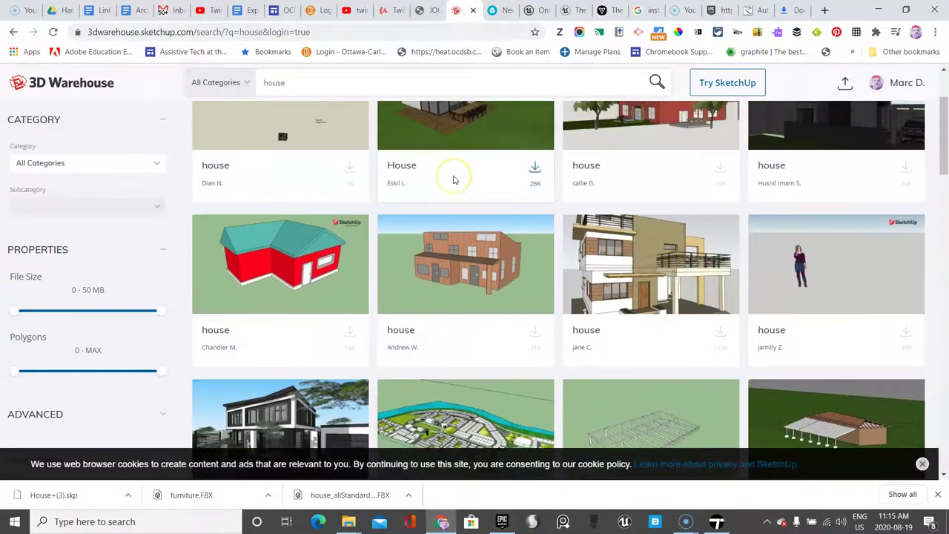